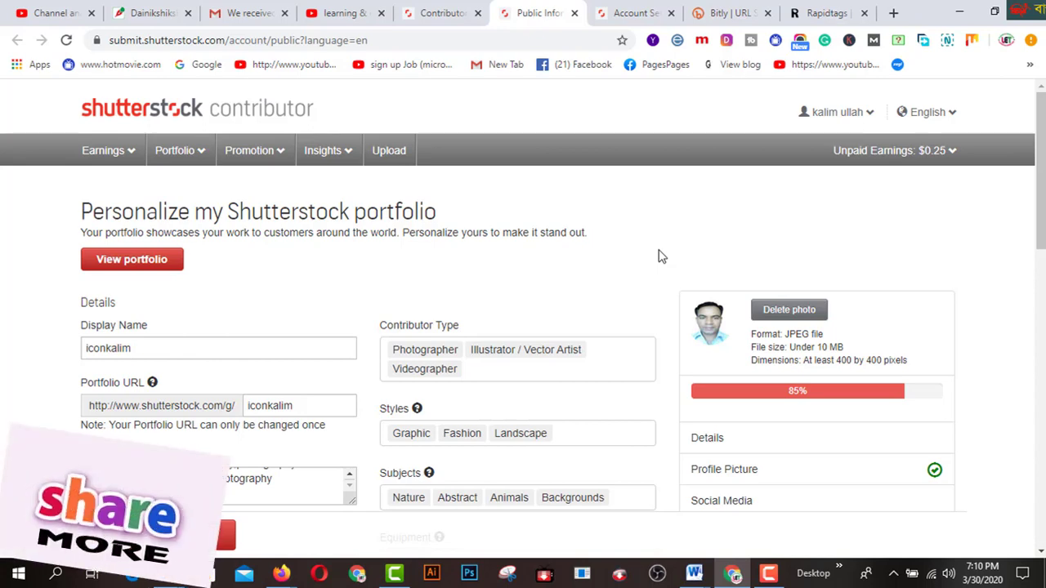
- Scroll the filled-in profile down to the Biography, then switch to the YouTube playlists tab
scroll(660, 256, "down", 2)
scroll(660, 256, "down", 2)
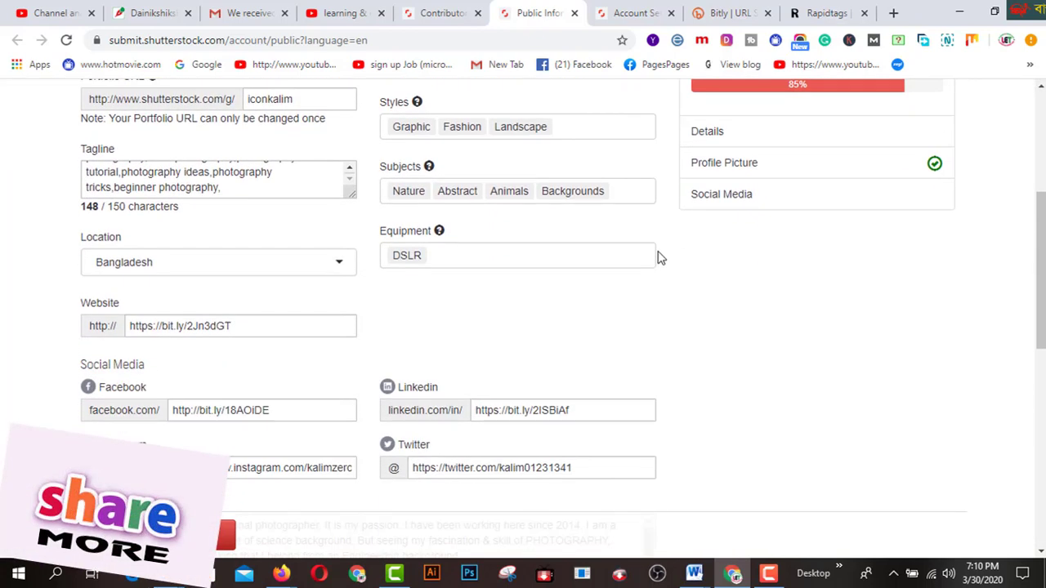
scroll(660, 258, "down", 2)
scroll(661, 258, "down", 2)
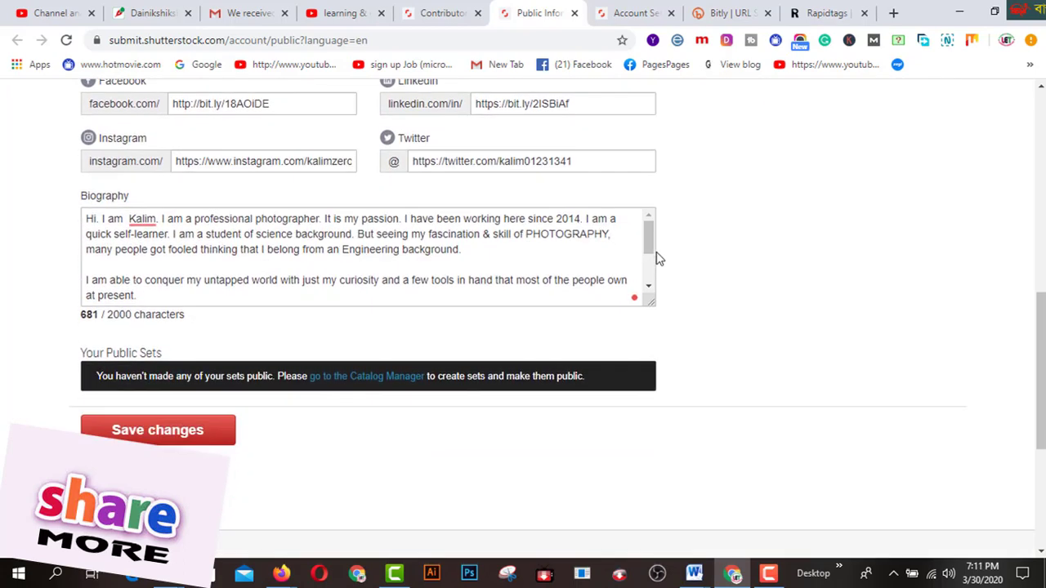
left_click(343, 14)
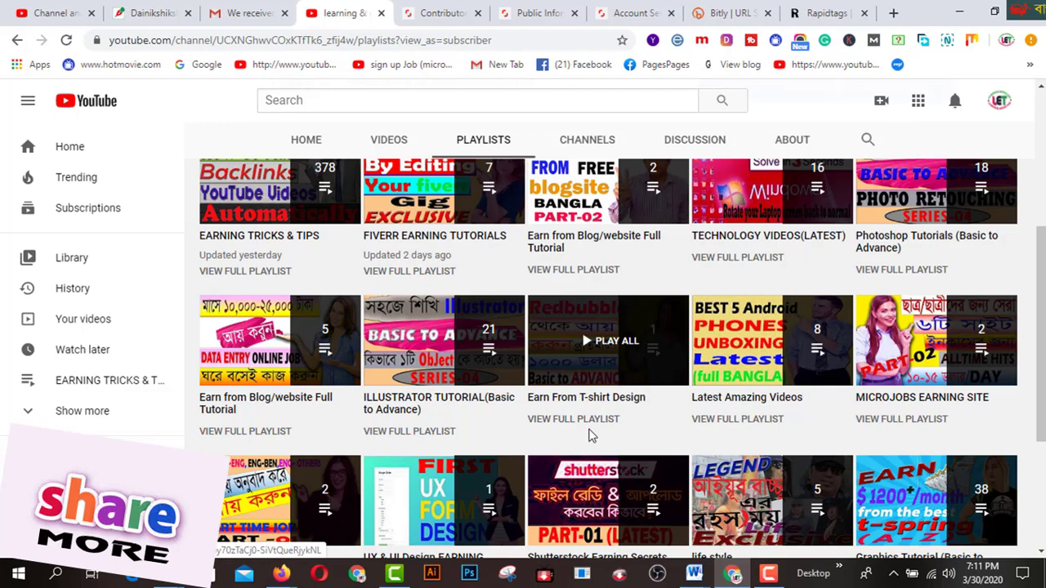
- Scroll the YouTube playlists grid, then go back to the Shutterstock Public Info tab
scroll(658, 467, "down", 2)
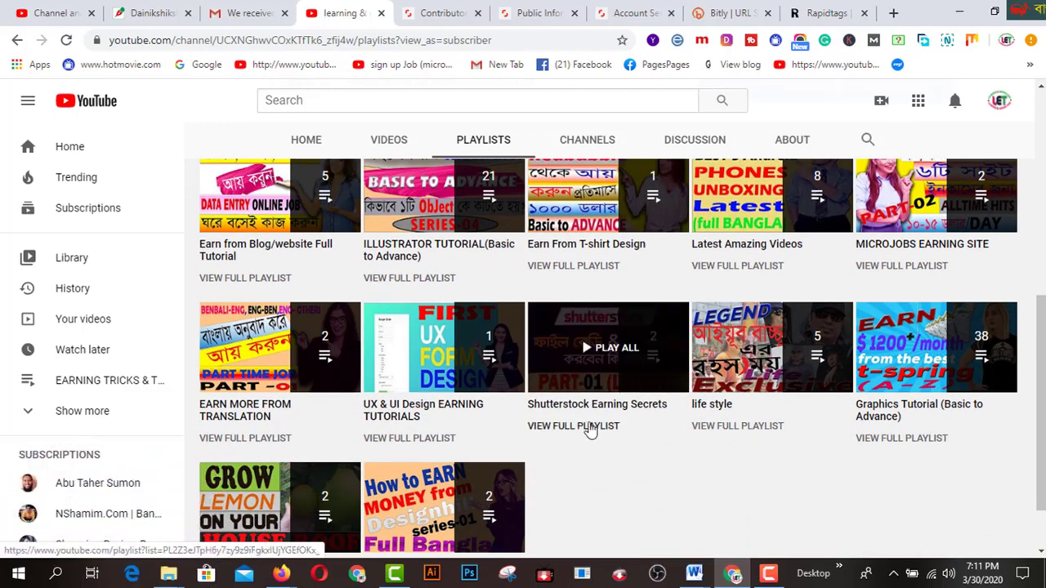
left_click(551, 14)
scroll(817, 286, "up", 3)
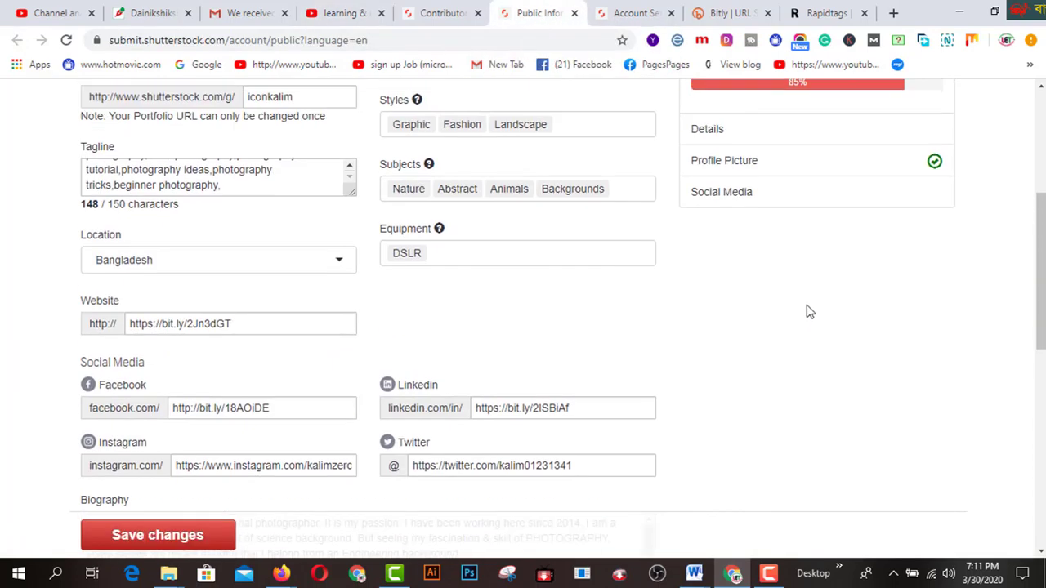
scroll(809, 312, "up", 3)
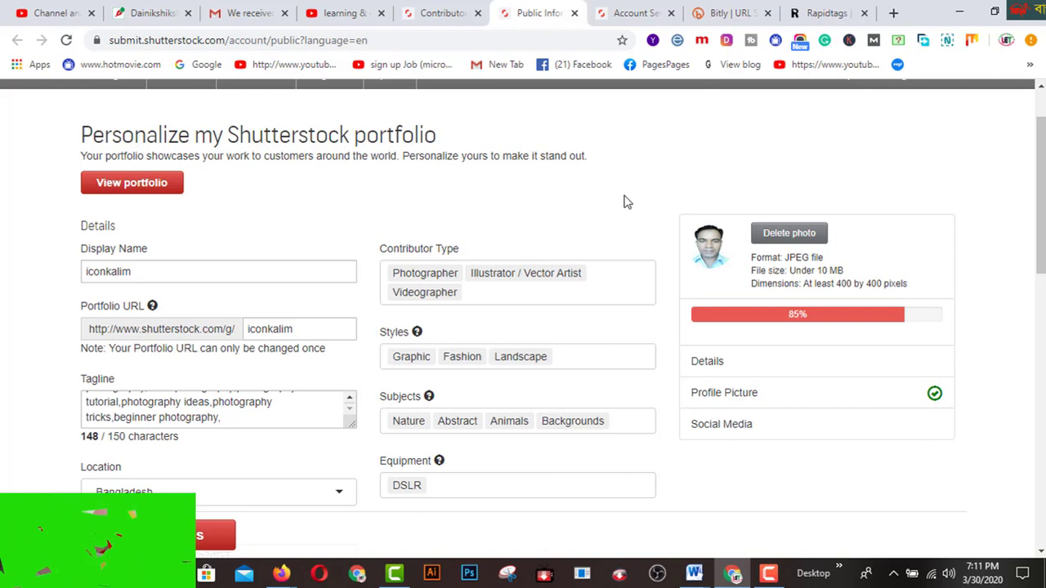
scroll(624, 202, "up", 1)
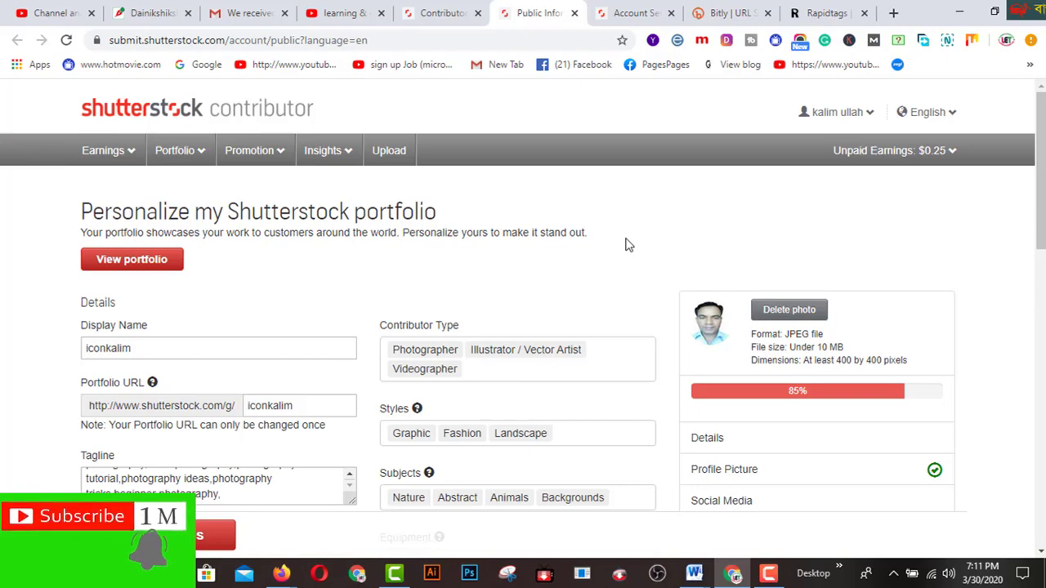
- Switch to the YouTube tab and scroll up to the learning & earning tube banner
left_click(331, 18)
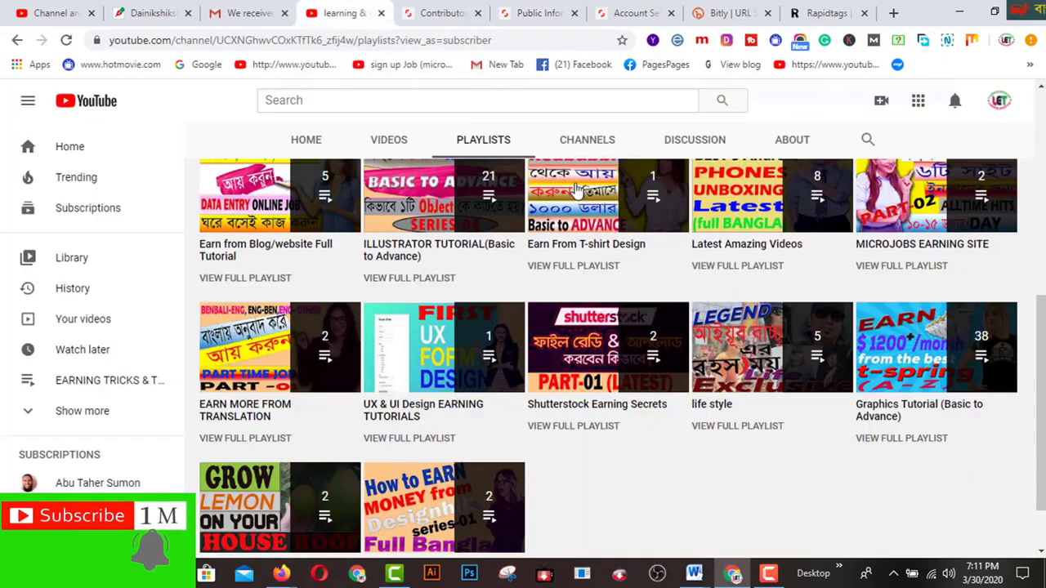
scroll(750, 382, "up", 3)
scroll(750, 382, "up", 2)
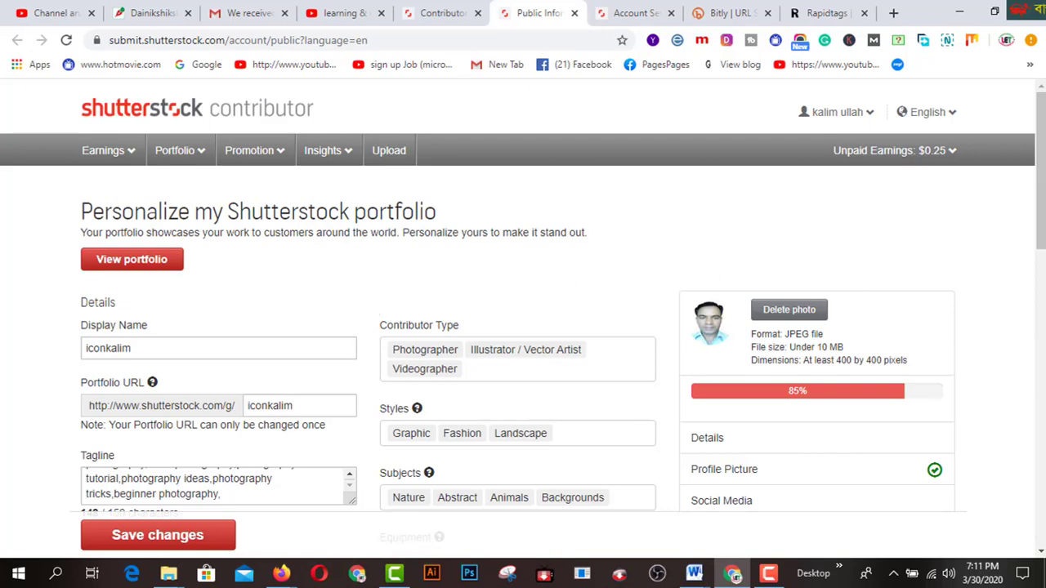
scroll(273, 294, "down", 1)
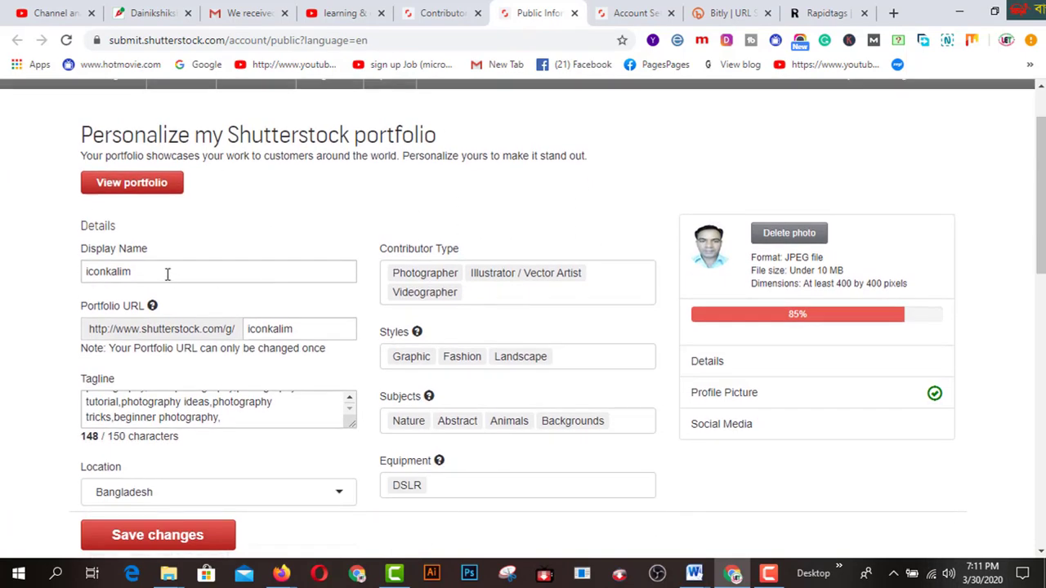
scroll(165, 275, "down", 1)
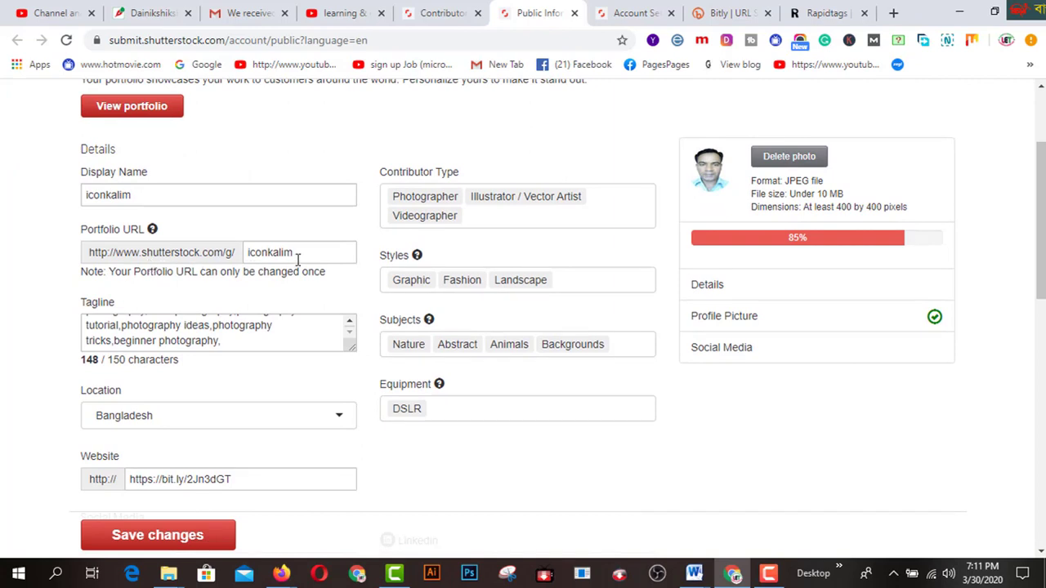
scroll(284, 286, "down", 1)
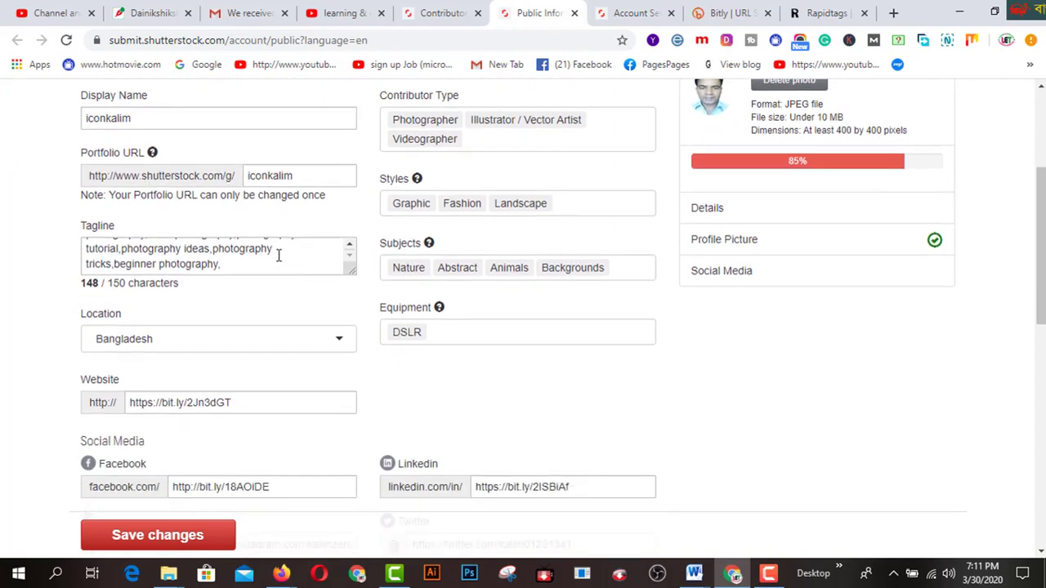
left_click(277, 255)
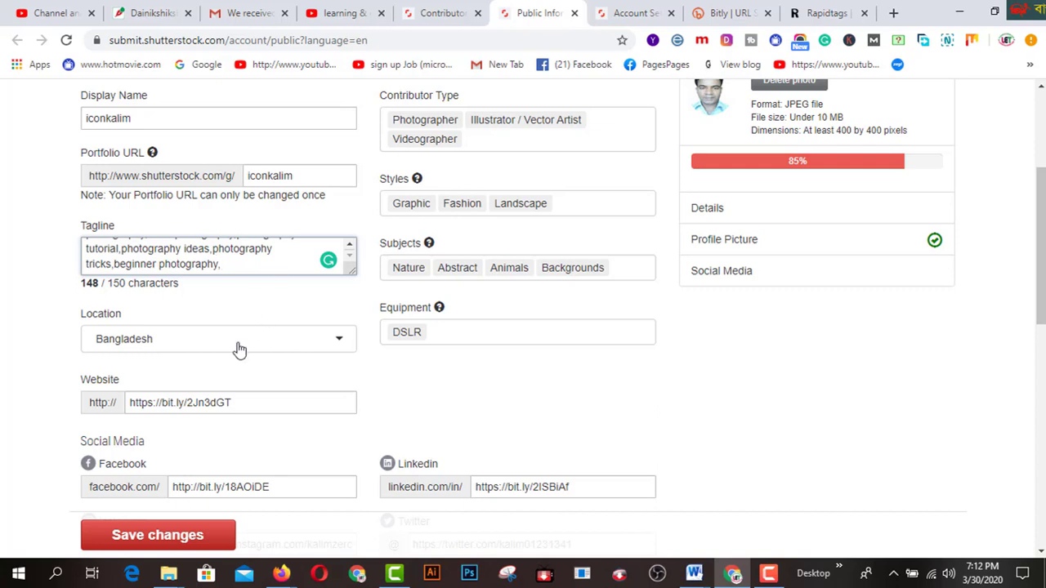
scroll(248, 355, "down", 2)
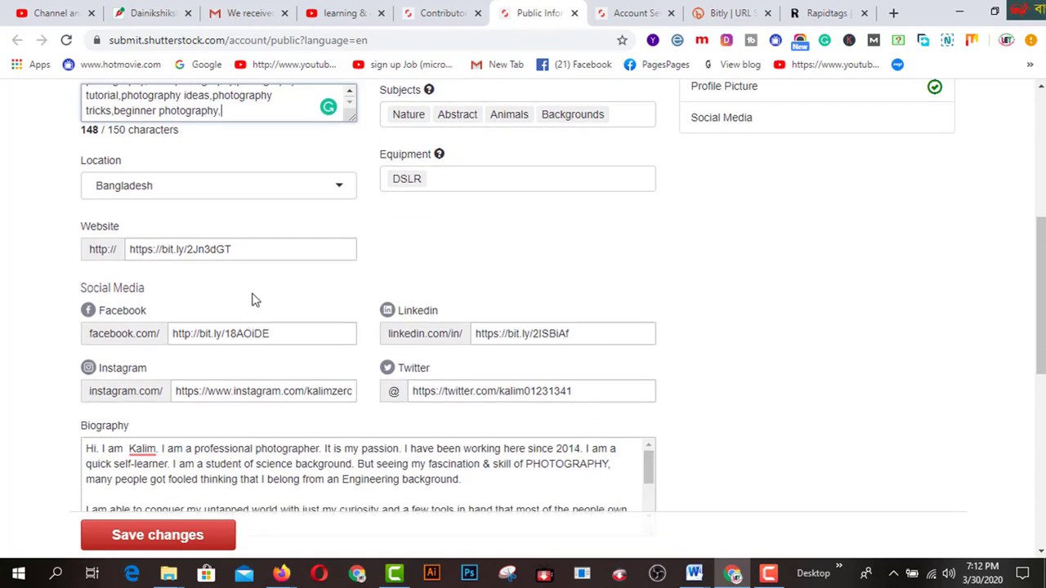
scroll(251, 373, "down", 1)
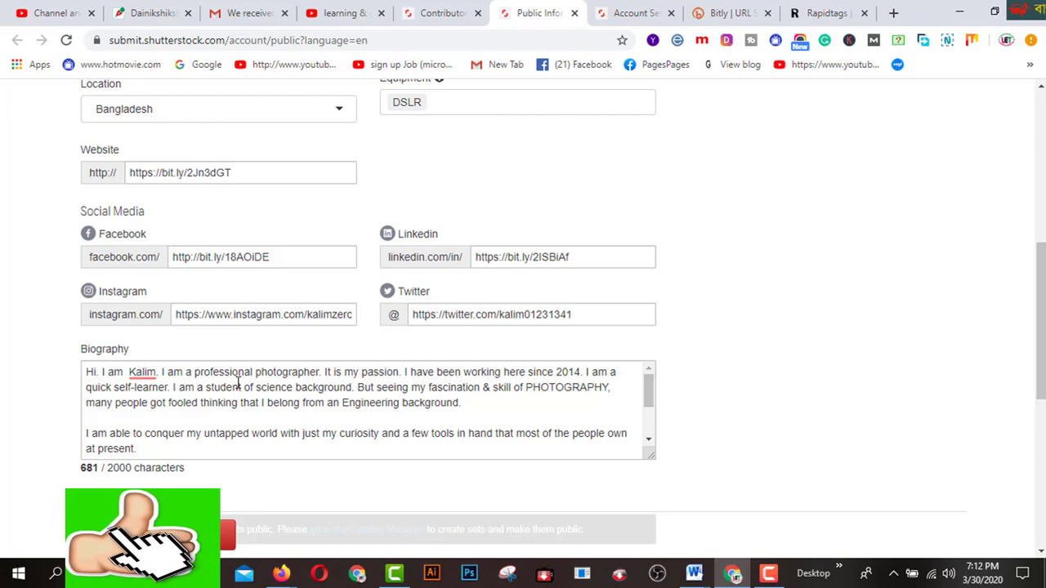
scroll(238, 383, "up", 2)
scroll(237, 382, "up", 1)
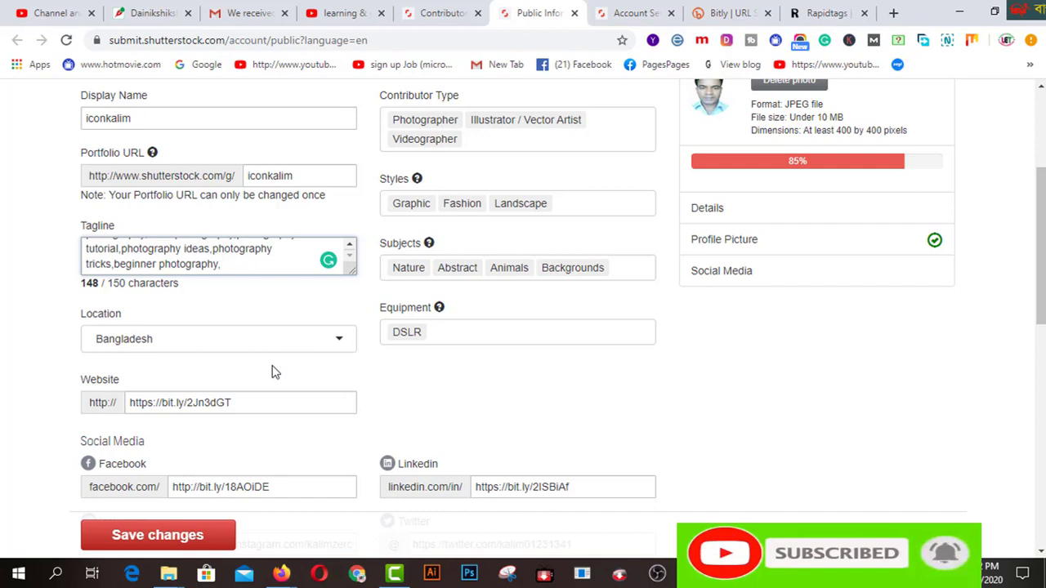
scroll(274, 372, "up", 1)
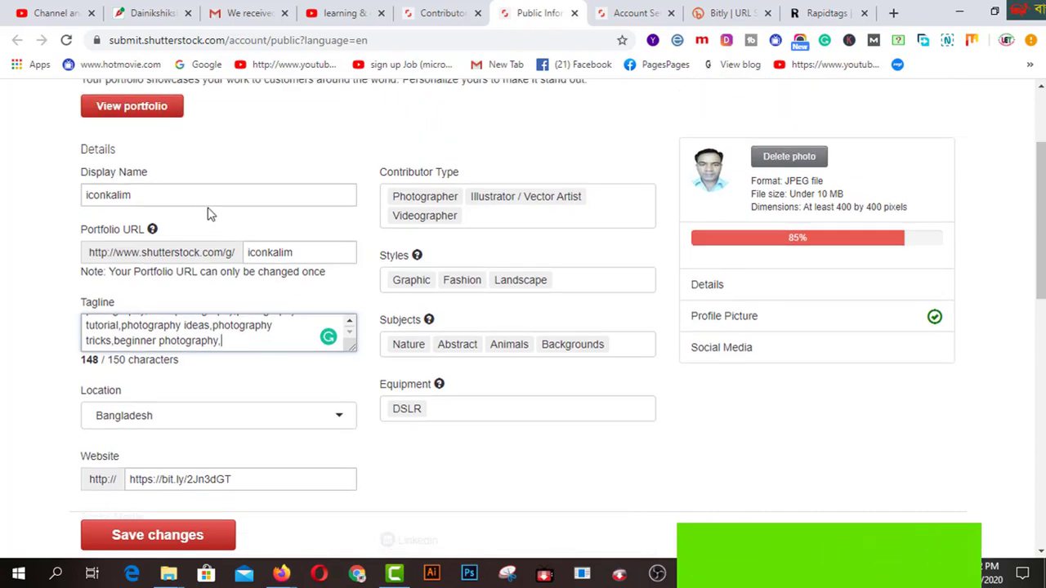
left_click(184, 195)
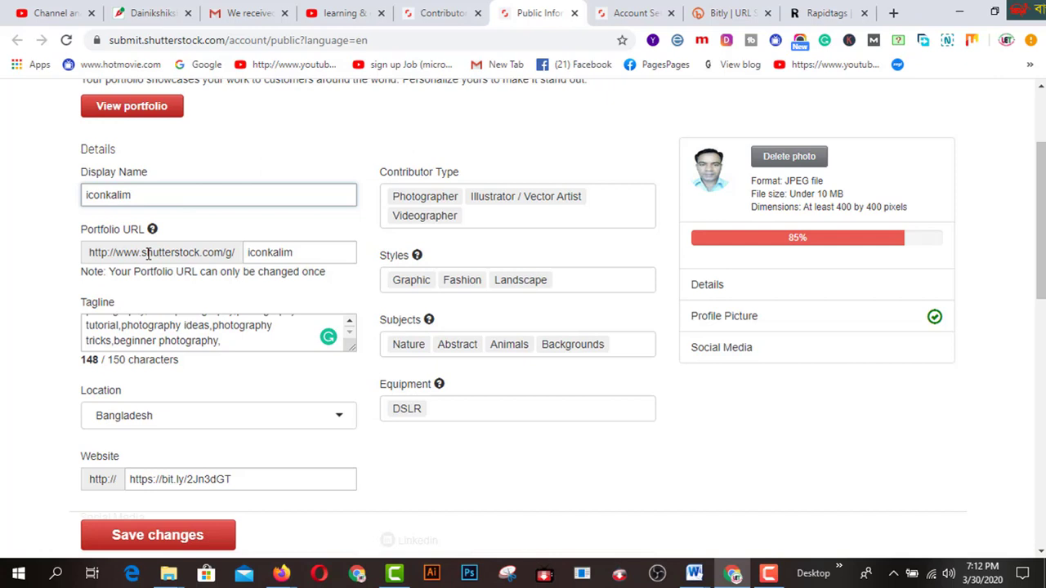
left_click(280, 340)
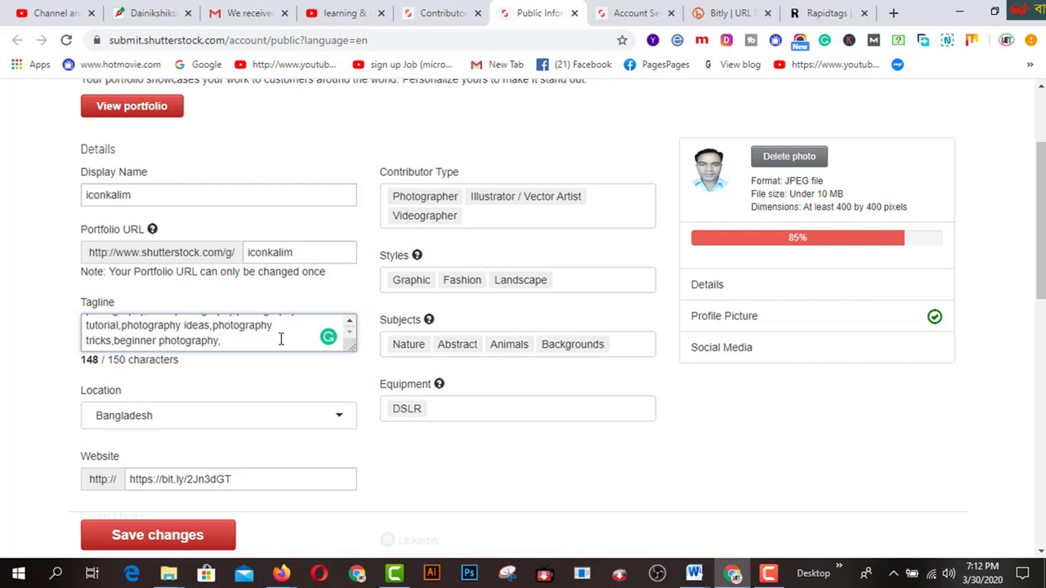
scroll(280, 339, "up", 2)
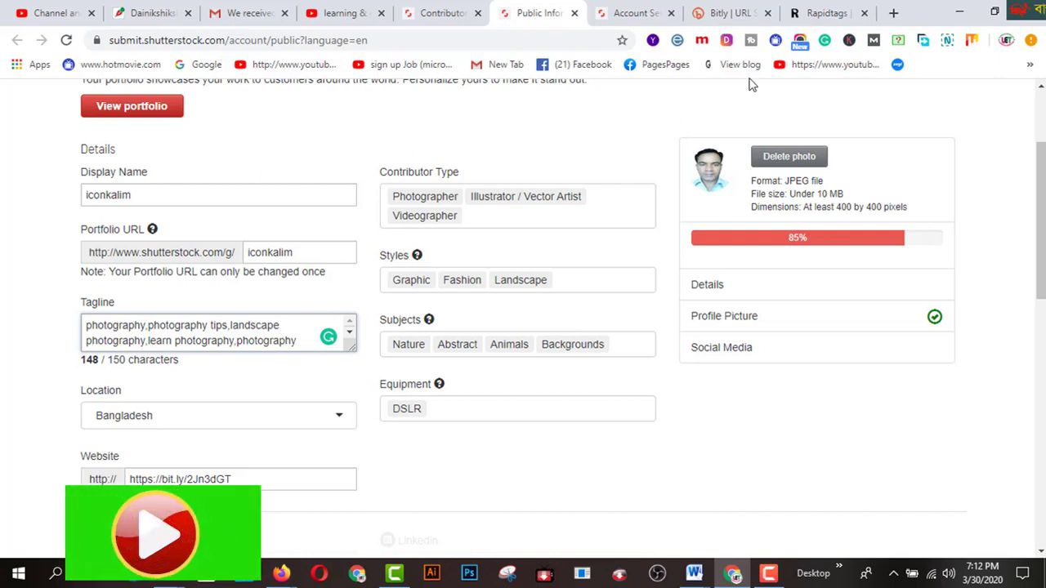
- Copy all Rapidtags photography tag suggestions to the clipboard, then return to the Shutterstock profile
left_click(822, 13)
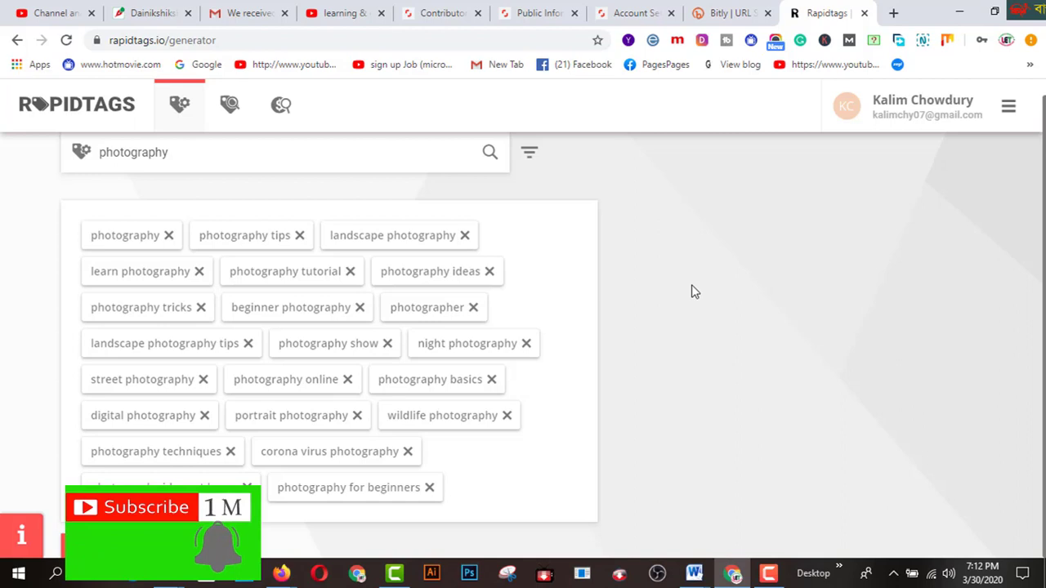
scroll(344, 210, "up", 1)
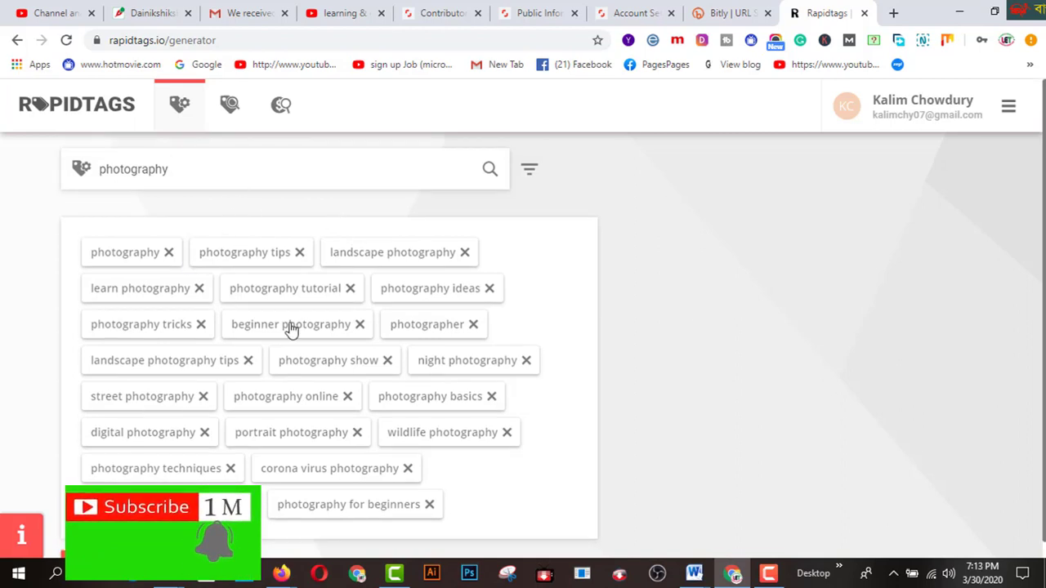
scroll(384, 366, "down", 1)
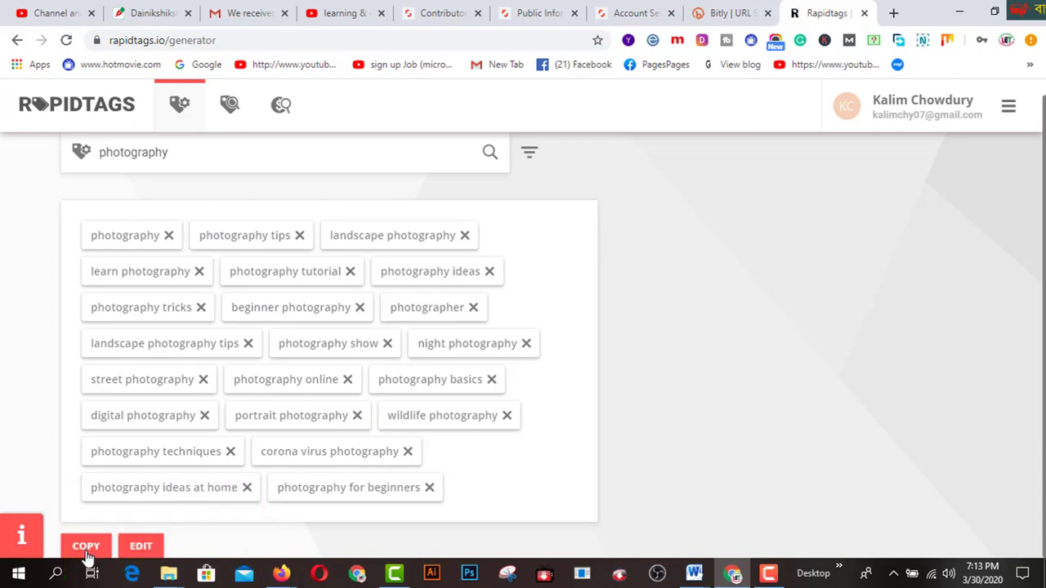
left_click(85, 547)
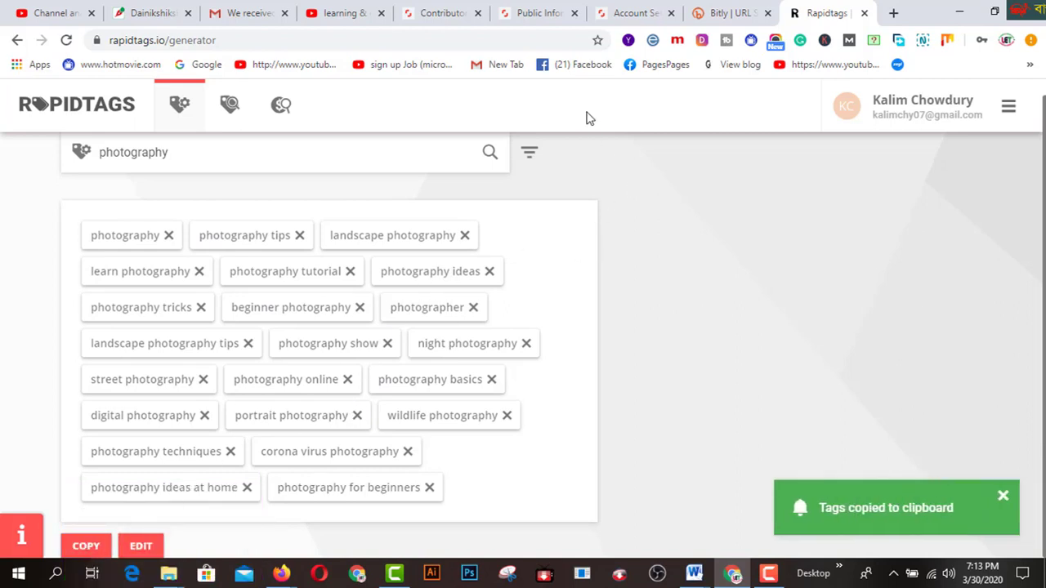
left_click(534, 15)
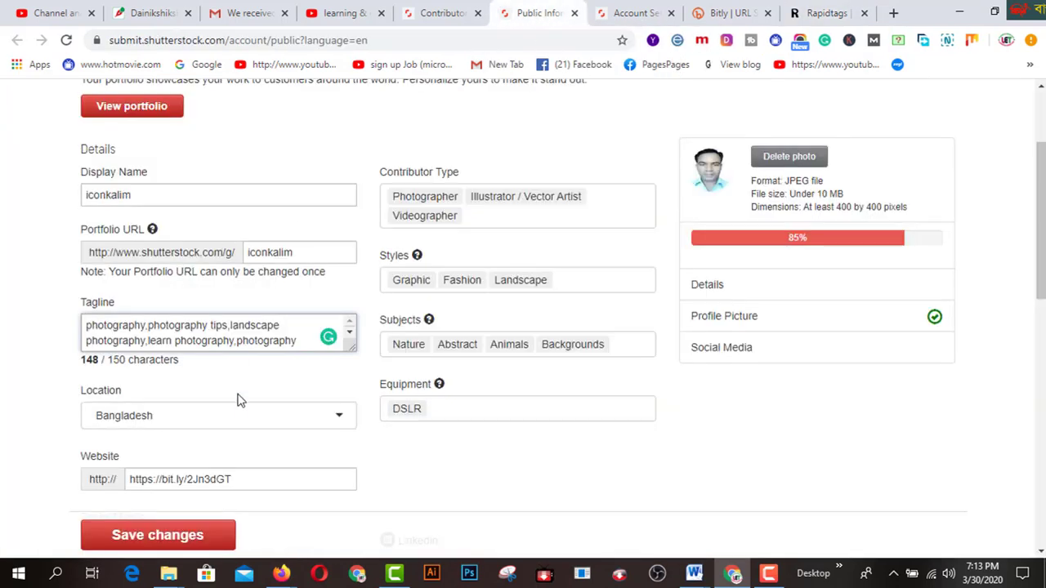
scroll(289, 333, "up", 1)
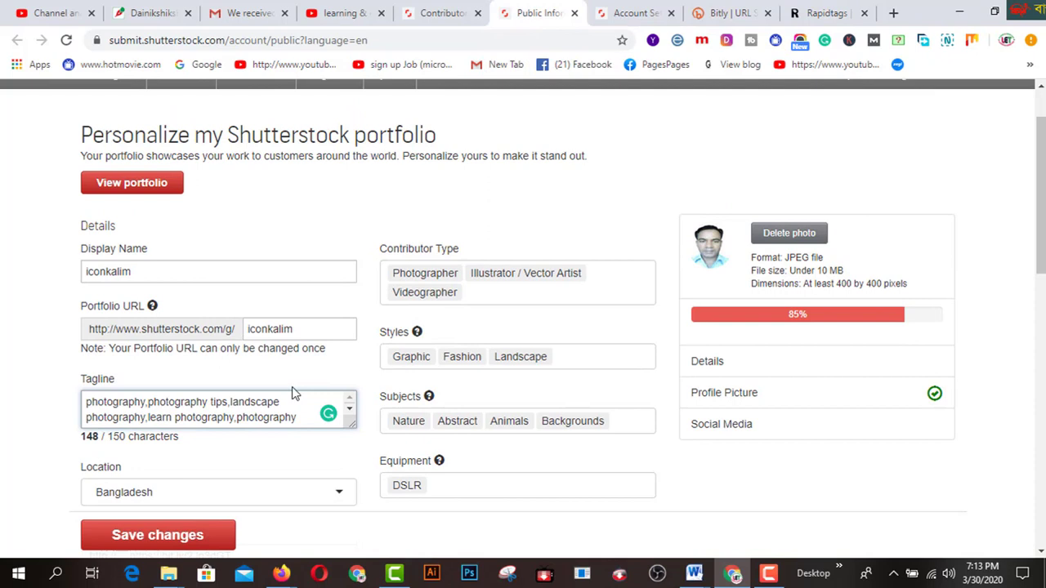
scroll(300, 415, "down", 2)
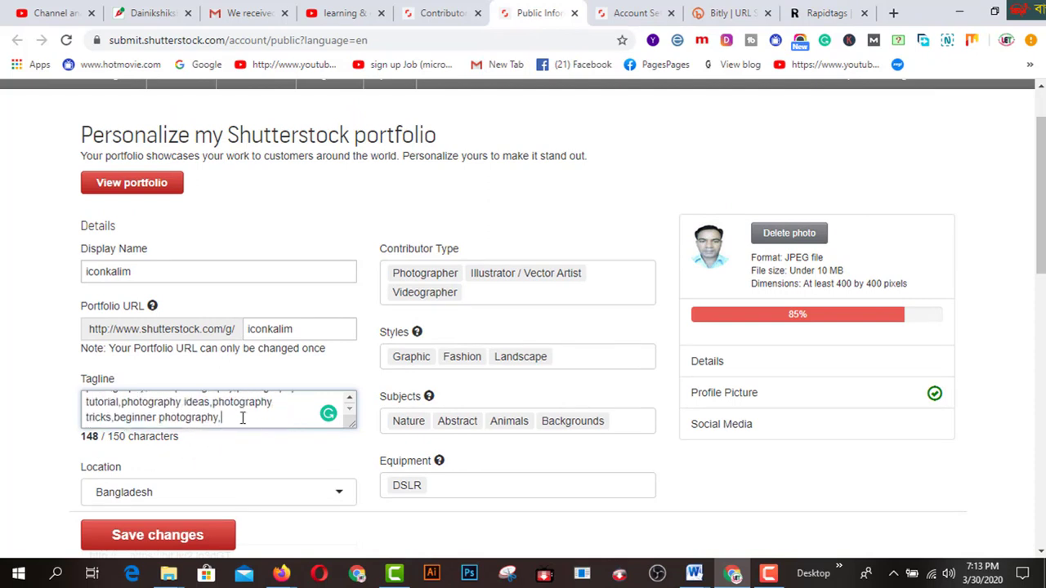
scroll(242, 417, "down", 1)
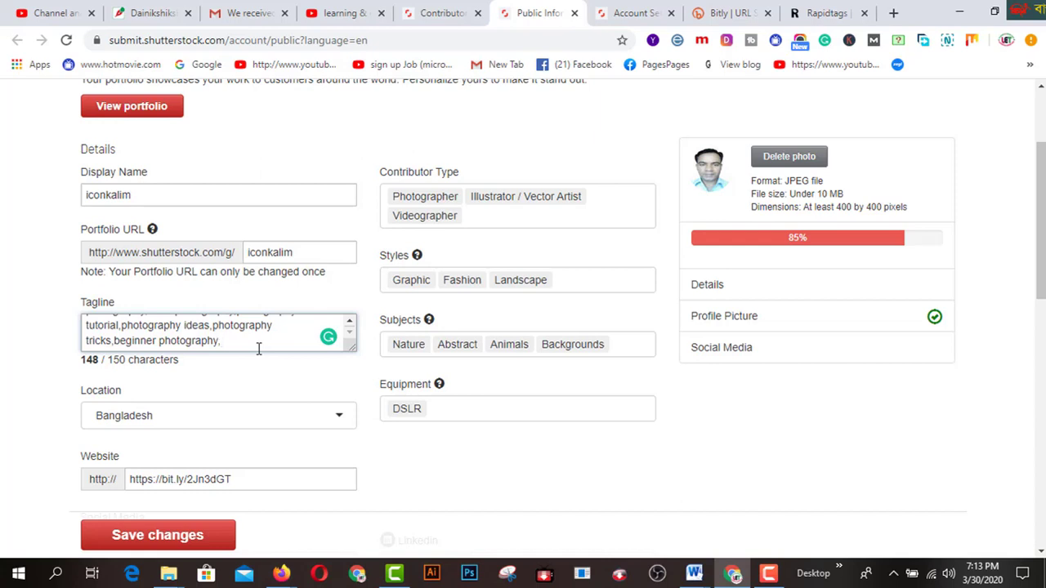
scroll(259, 349, "down", 1)
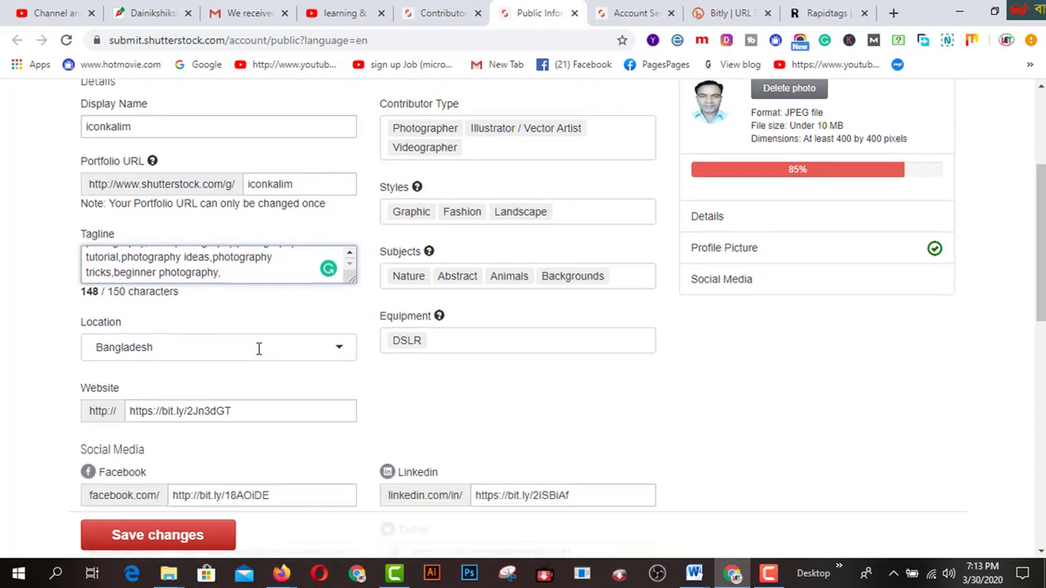
scroll(261, 307, "down", 1)
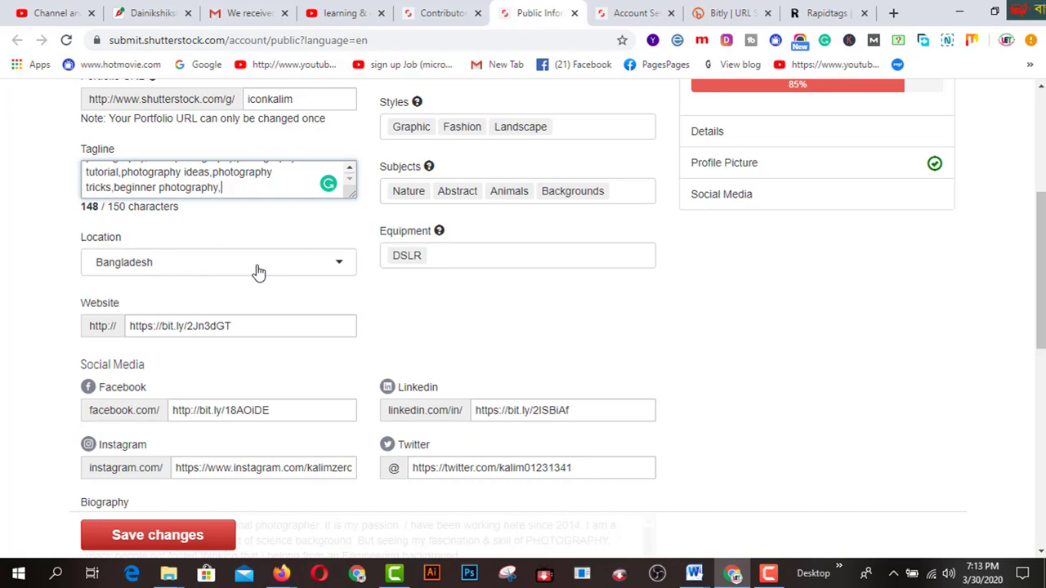
left_click(259, 272)
scroll(253, 345, "down", 1)
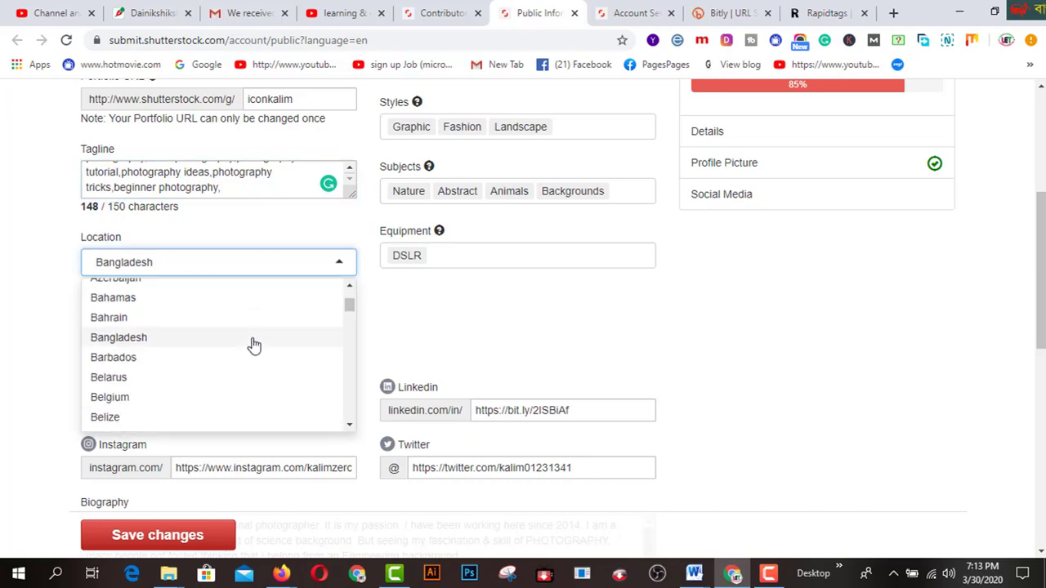
left_click(479, 329)
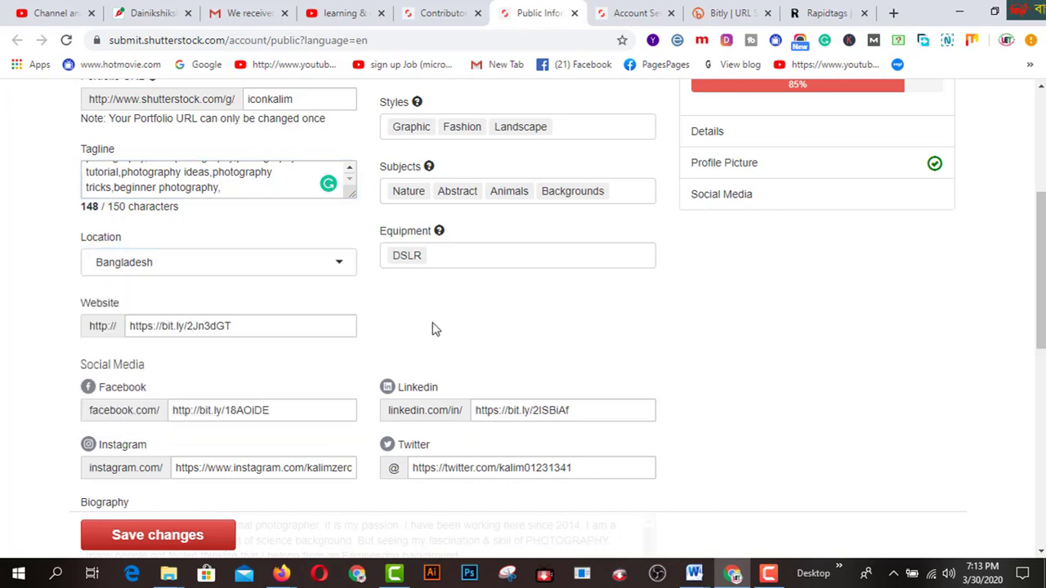
scroll(320, 292, "down", 1)
left_click(288, 258)
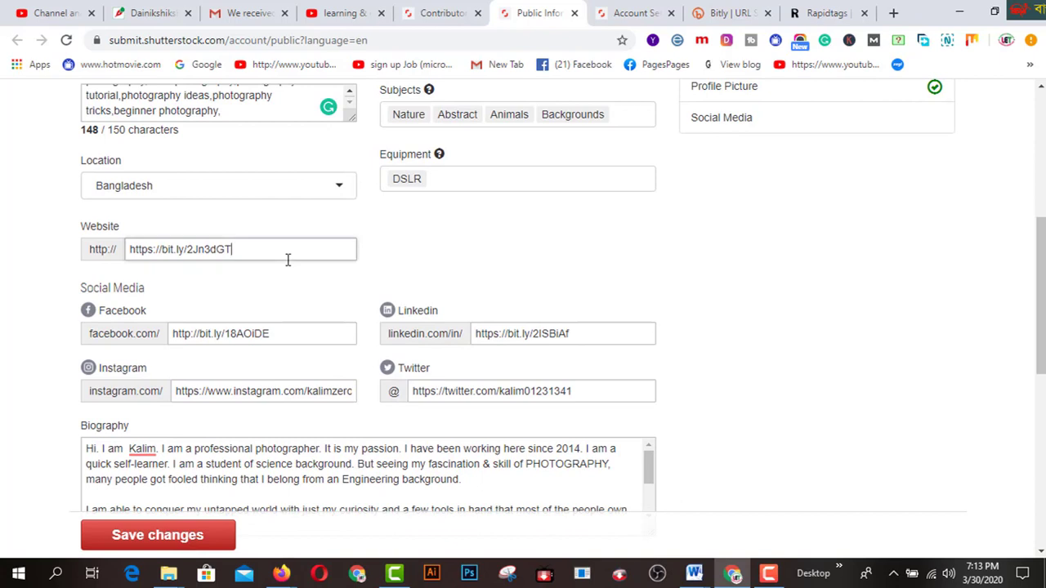
scroll(287, 260, "down", 2)
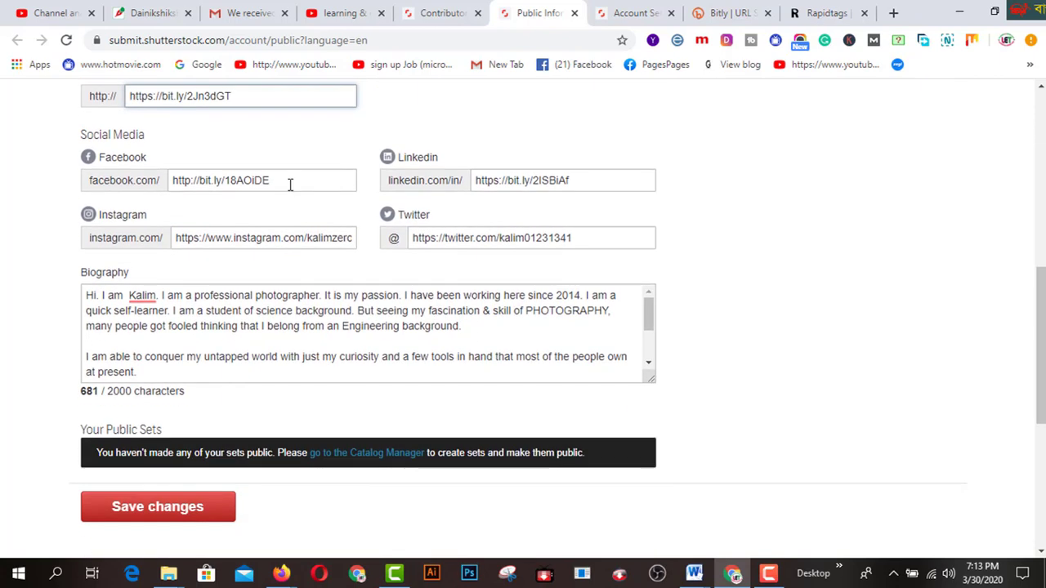
left_click(290, 185)
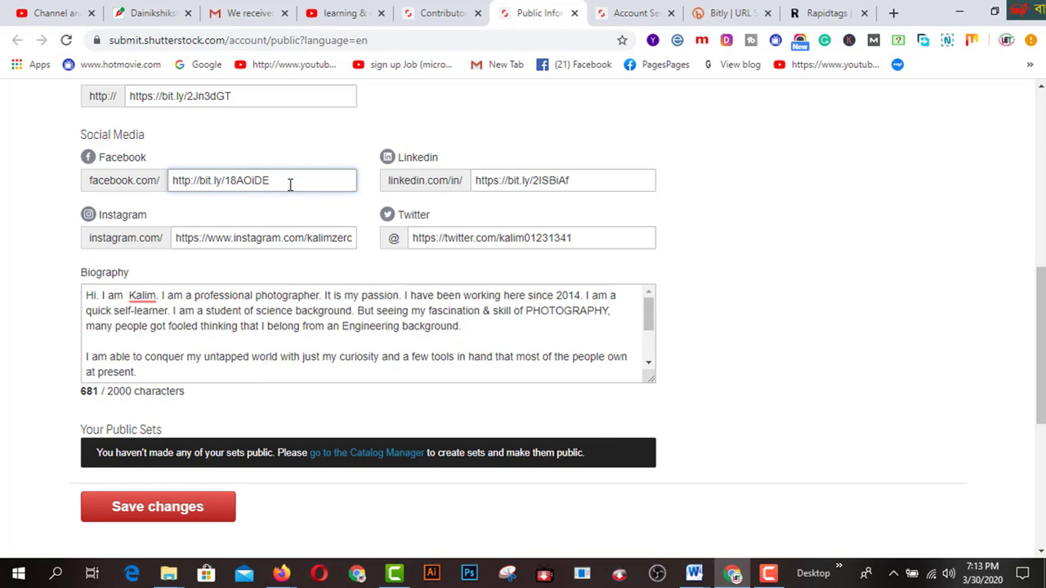
key("ctrl+t")
- Copy the Facebook news feed address and return to the Shutterstock profile form
left_click(594, 71)
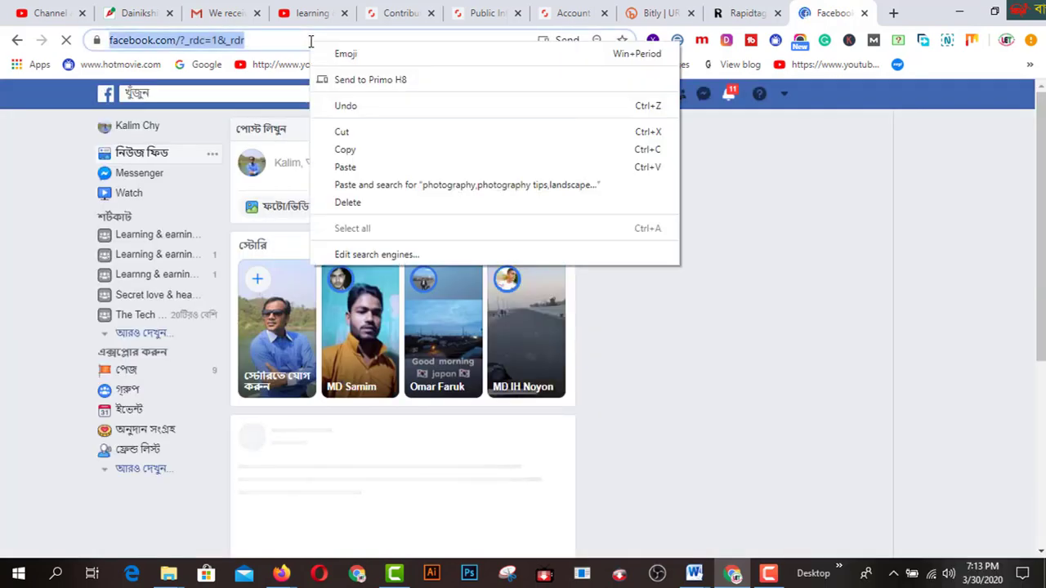
left_click(345, 149)
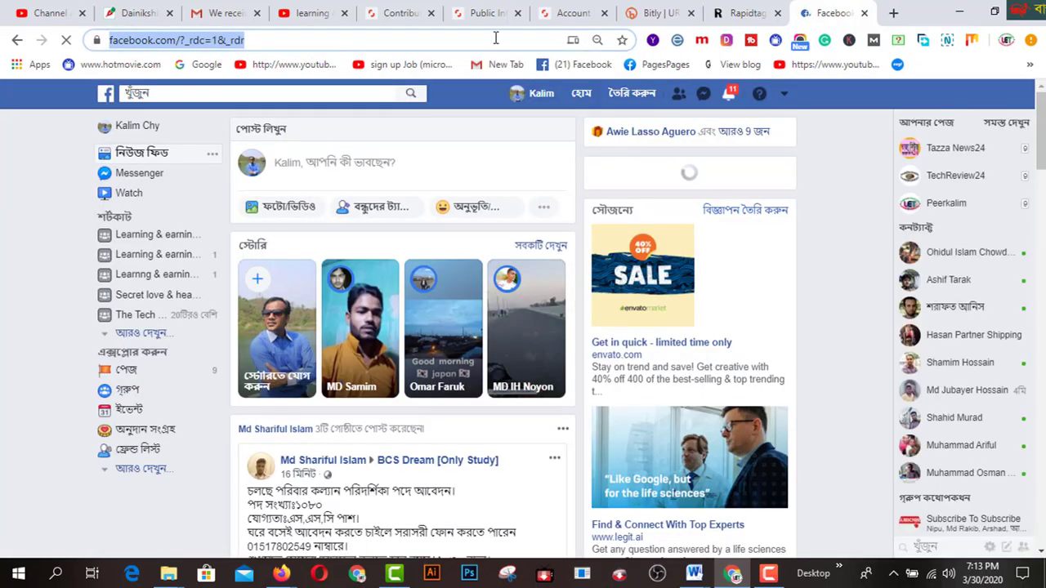
left_click(489, 13)
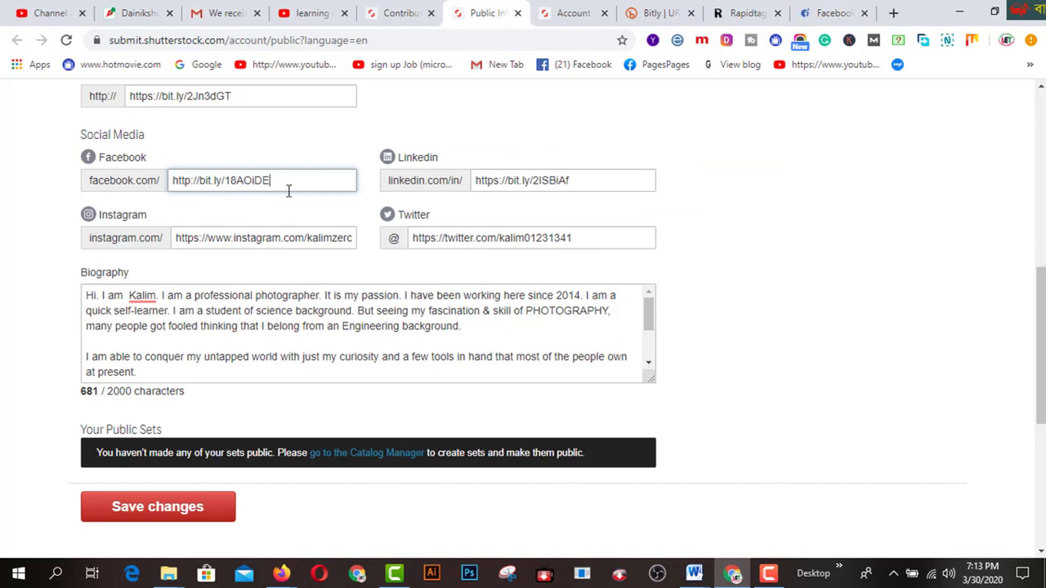
- Shorten the link in Bitly, then move to the profile's LinkedIn link entry
left_click(655, 13)
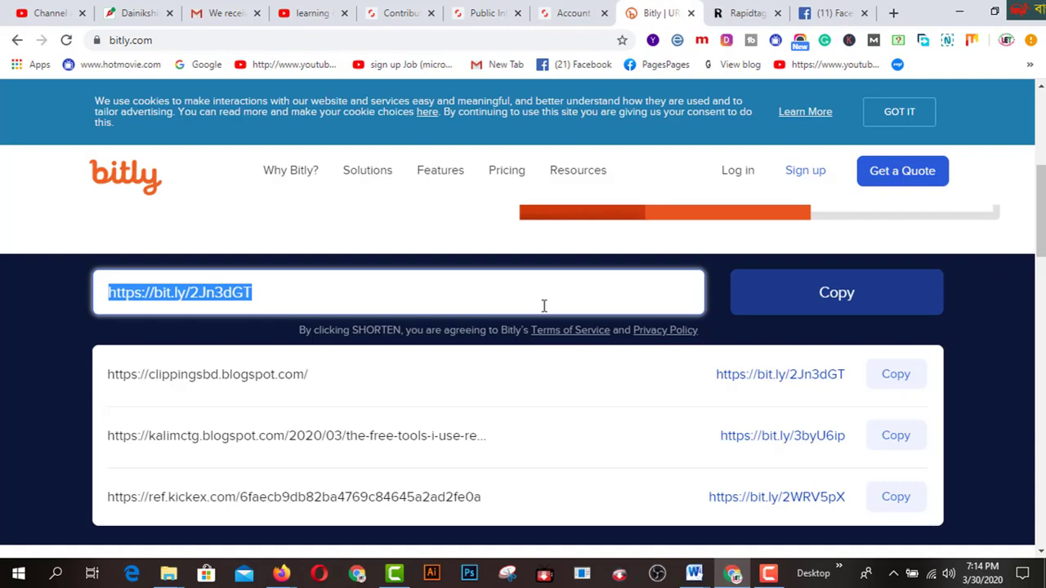
left_click(482, 14)
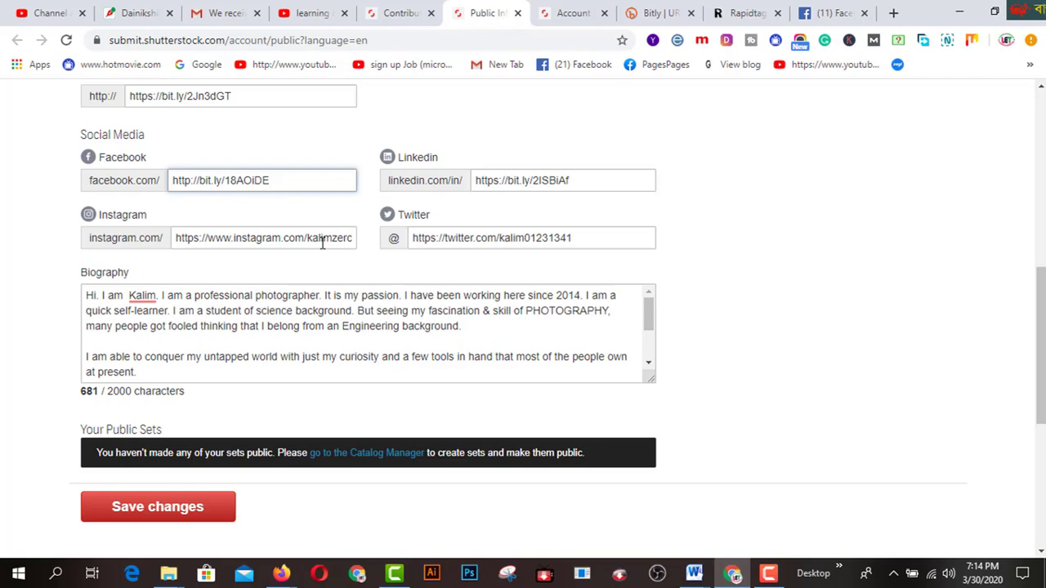
left_click(587, 178)
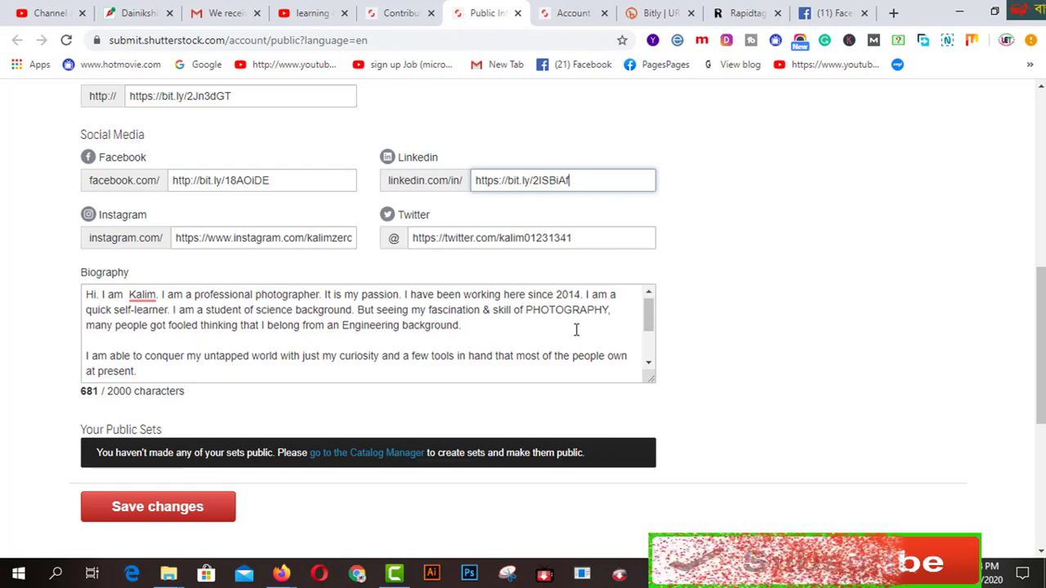
scroll(576, 330, "down", 2)
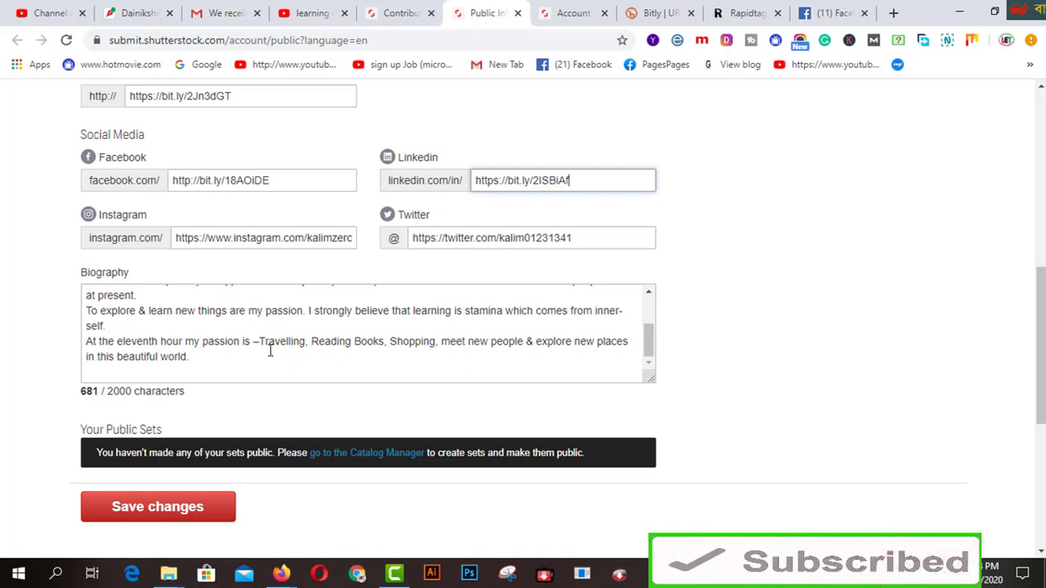
scroll(346, 343, "up", 3)
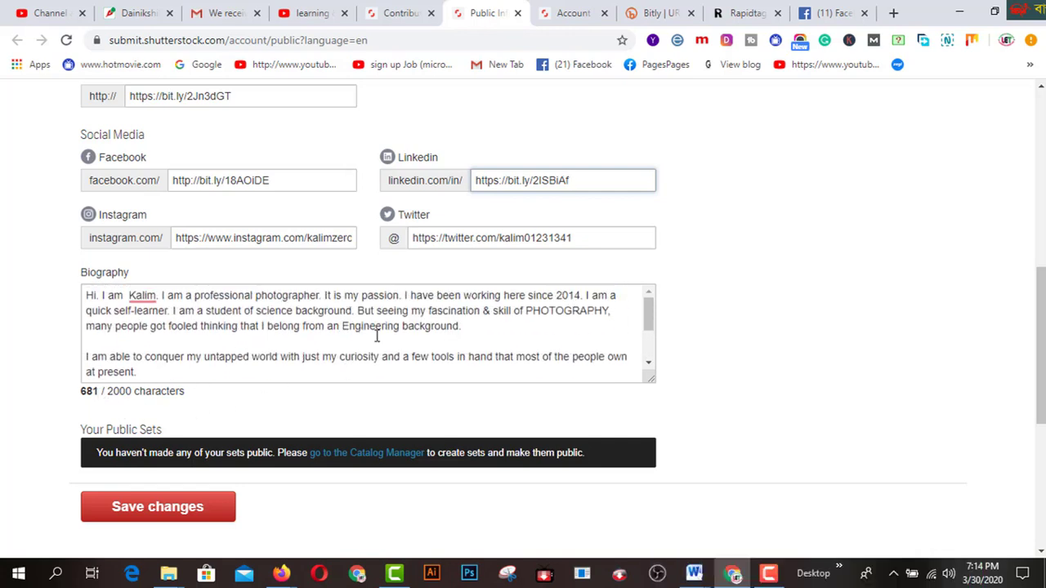
scroll(377, 335, "up", 1)
scroll(356, 414, "down", 2)
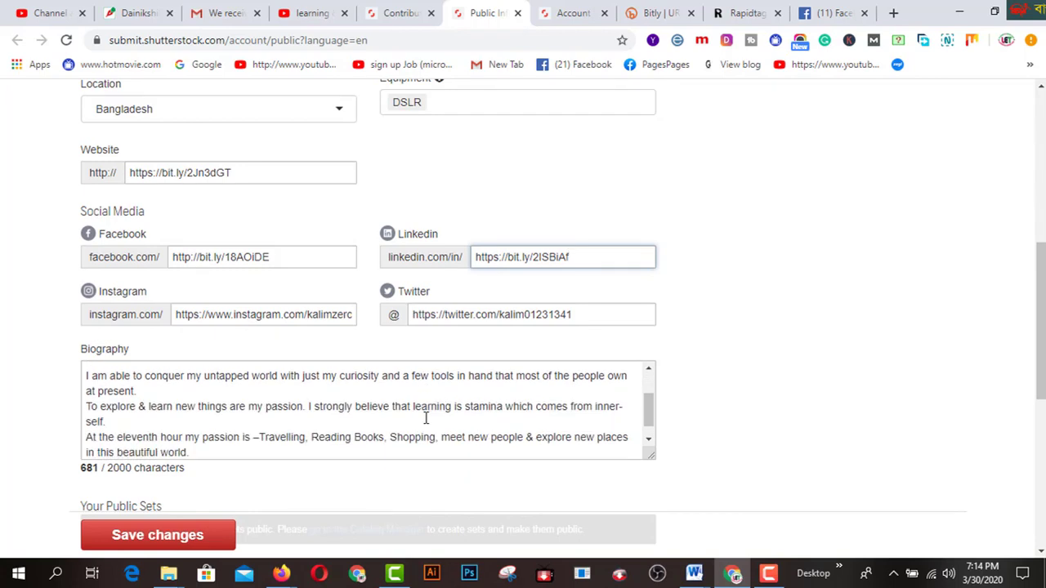
scroll(500, 414, "down", 1)
scroll(733, 428, "up", 2)
scroll(735, 428, "up", 1)
scroll(735, 429, "up", 2)
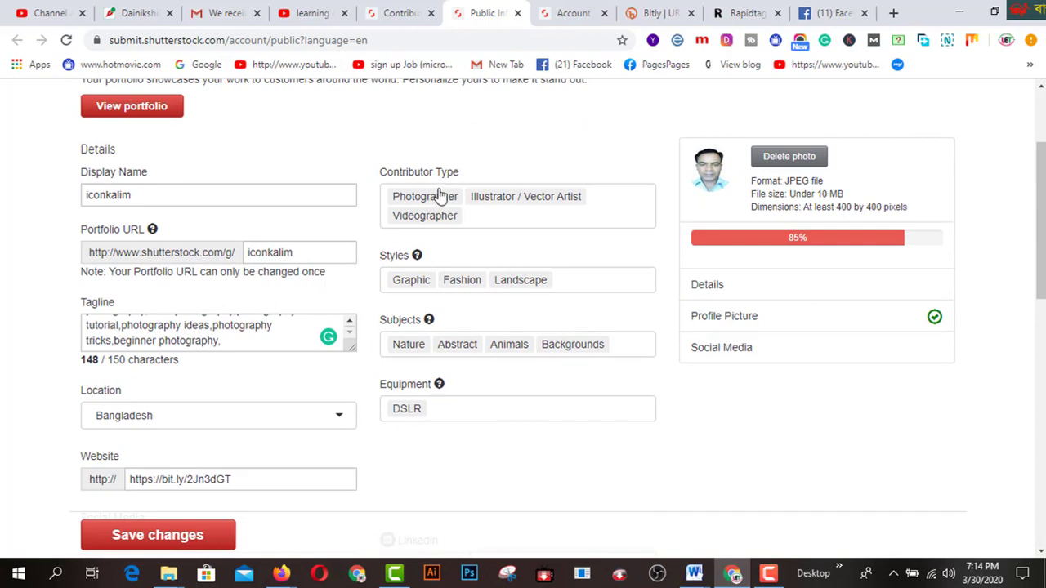
- Go through the contributor type and Styles tag fields
left_click(490, 216)
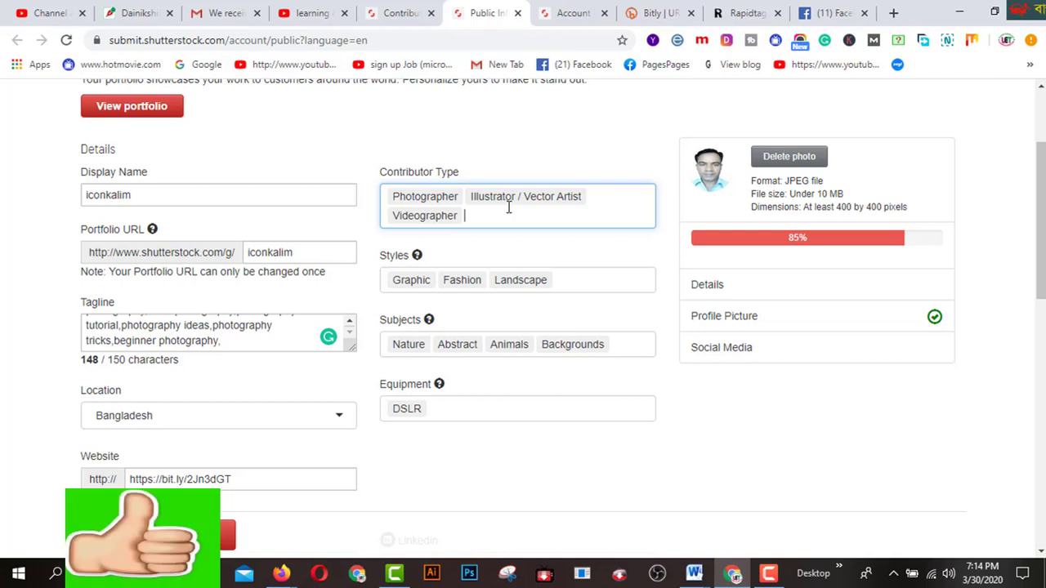
left_click(570, 285)
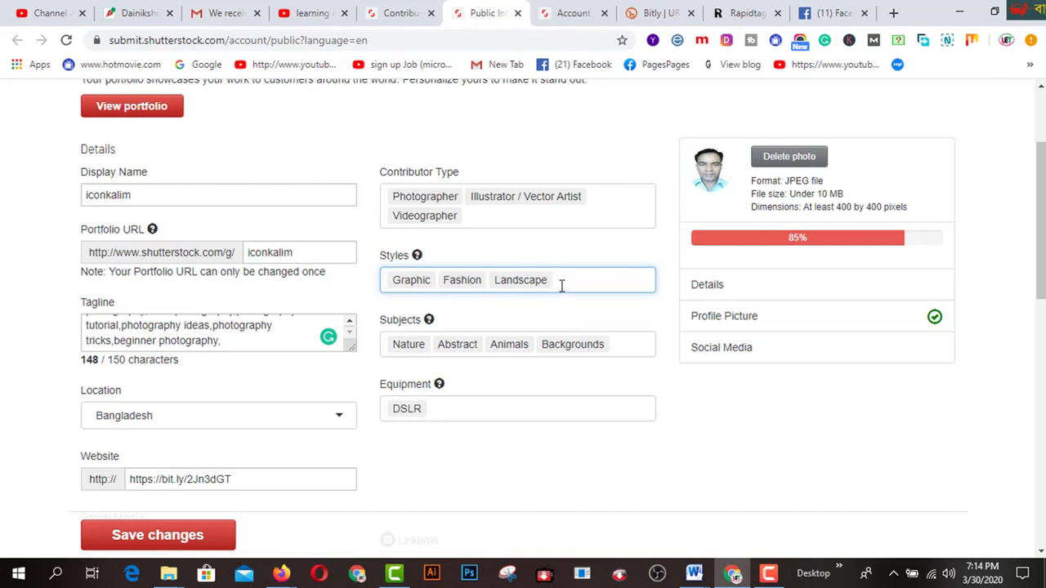
scroll(568, 283, "down", 1)
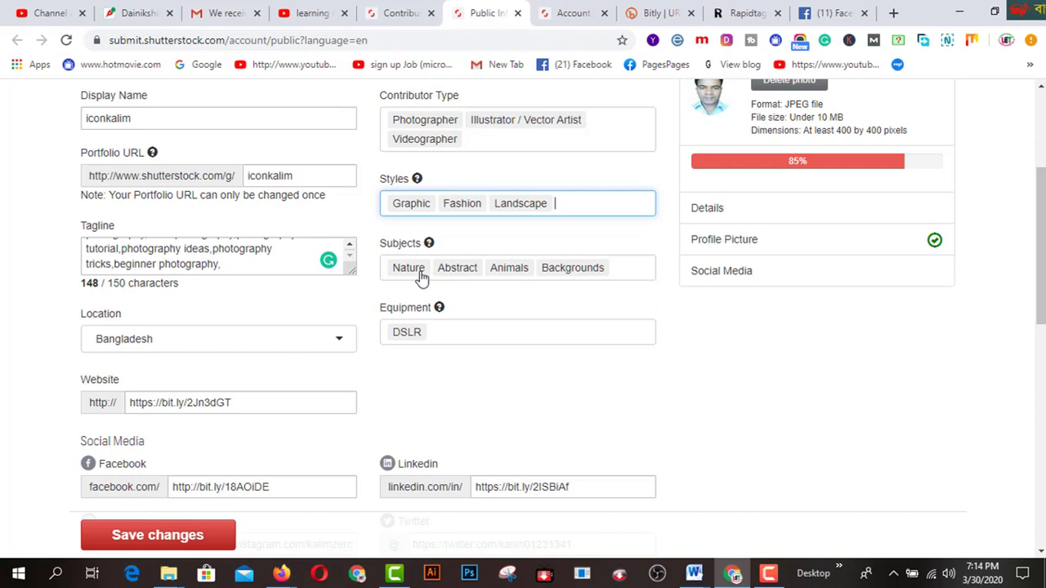
- Add Beauty to Subjects alongside Nature, Abstract, Animals and Backgrounds
left_click(625, 273)
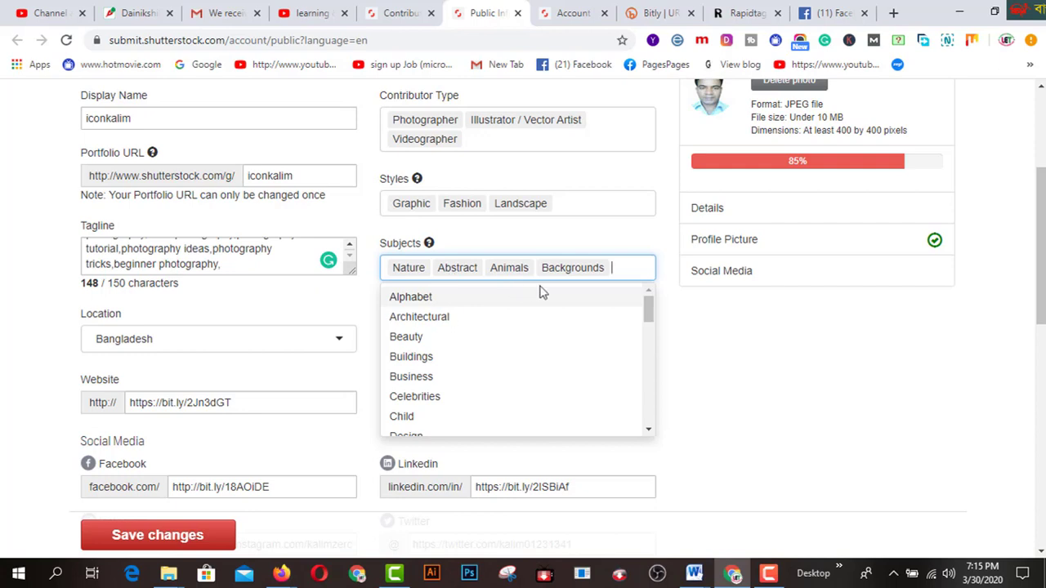
left_click(415, 345)
scroll(556, 340, "down", 1)
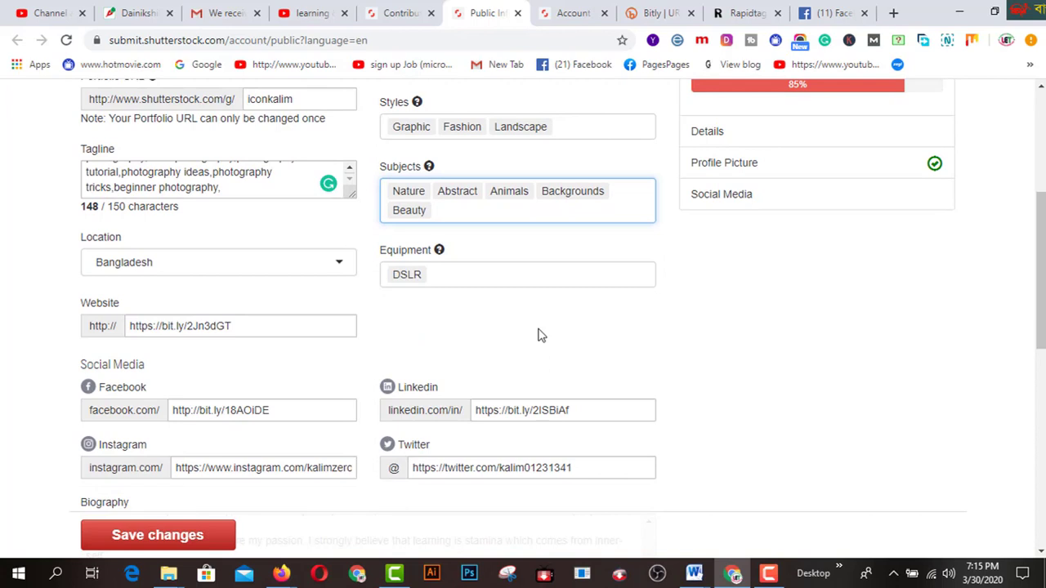
left_click(501, 282)
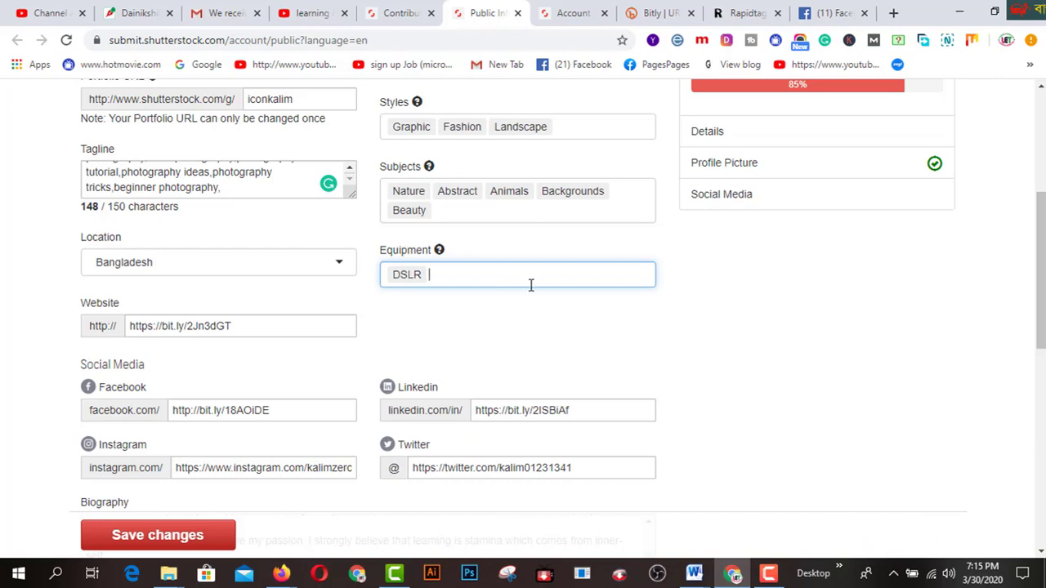
scroll(561, 302, "down", 1)
scroll(564, 303, "down", 2)
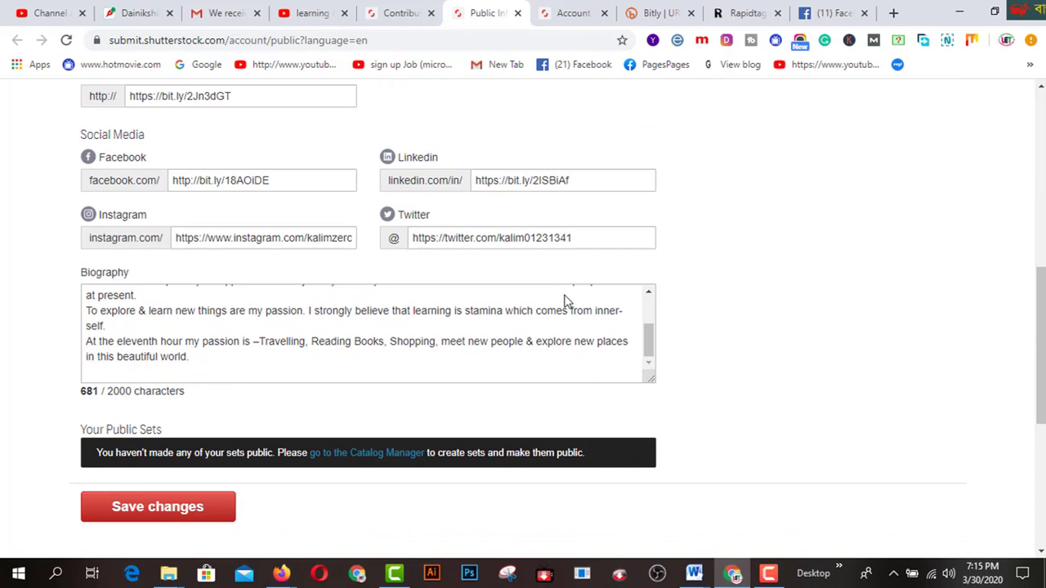
scroll(567, 300, "up", 5)
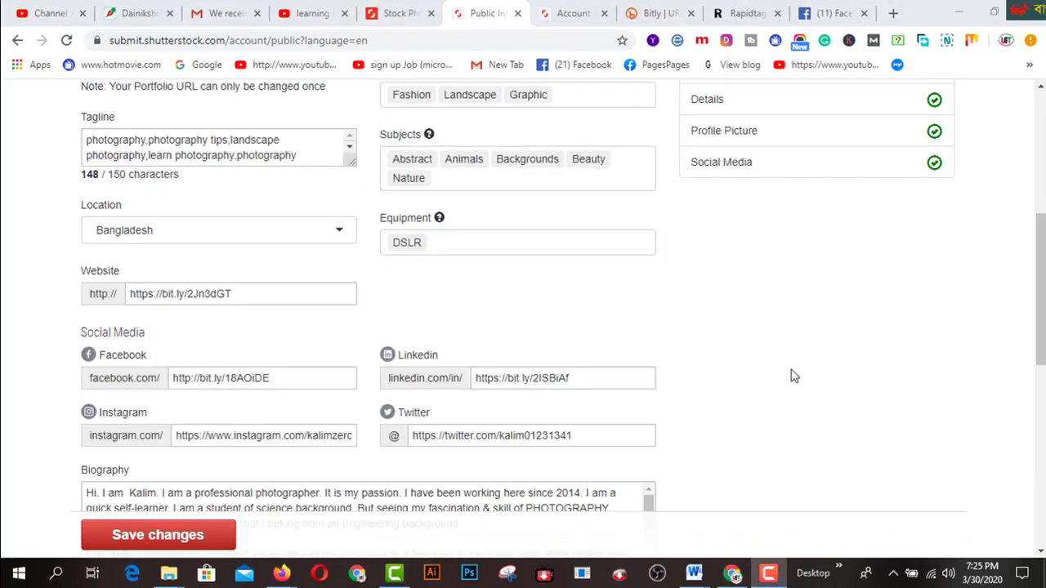
scroll(793, 376, "down", 2)
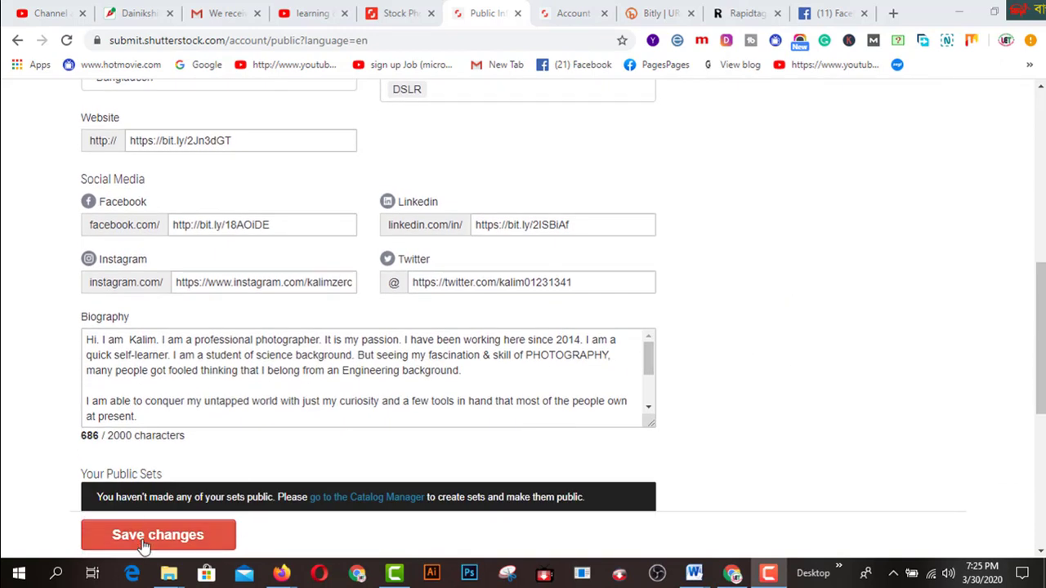
- Save the profile at 100% completion and check the public portfolio's four beach photos
left_click(143, 543)
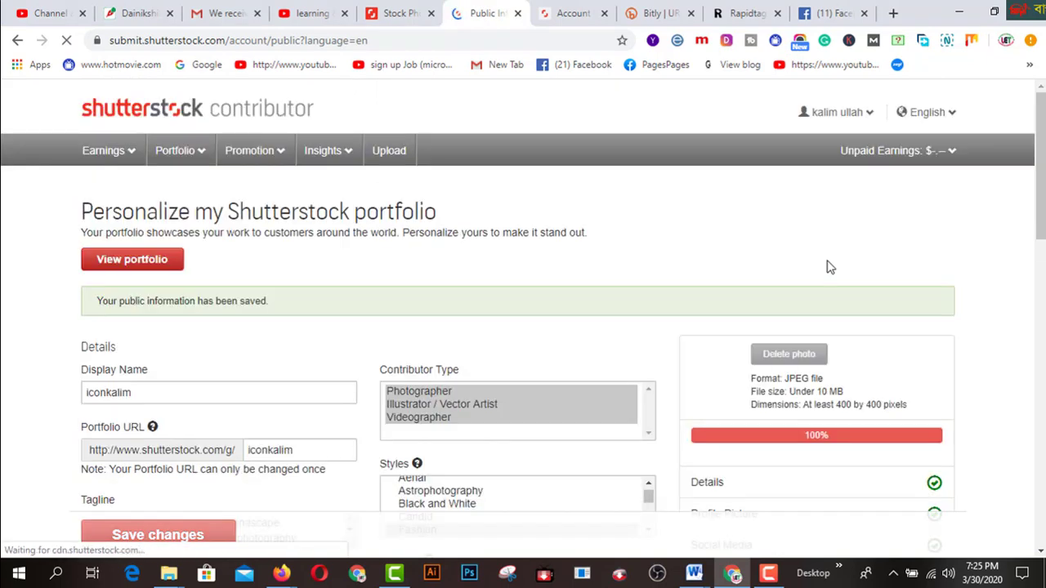
scroll(830, 270, "down", 1)
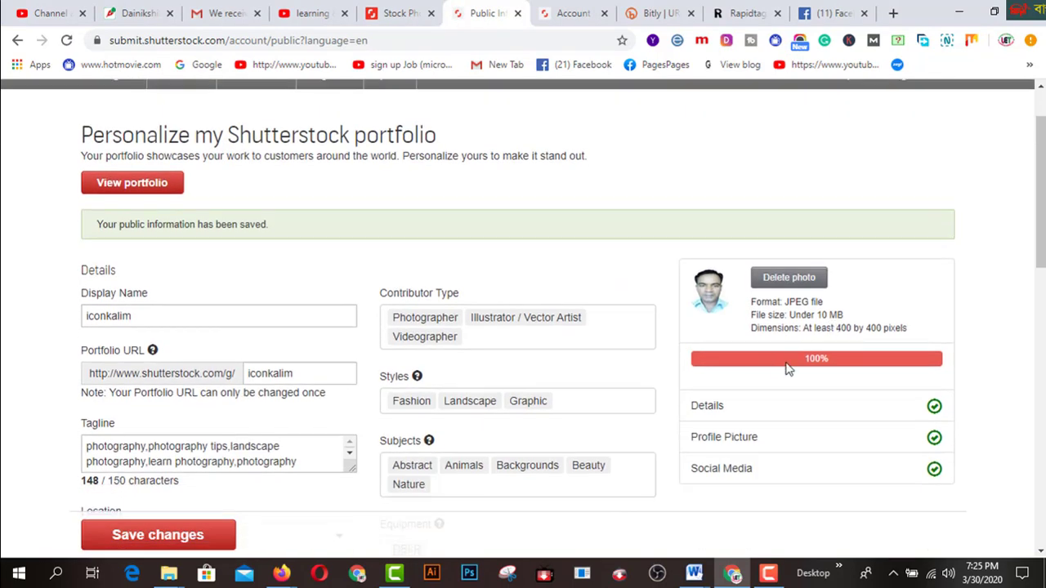
left_click(398, 15)
scroll(786, 352, "down", 4)
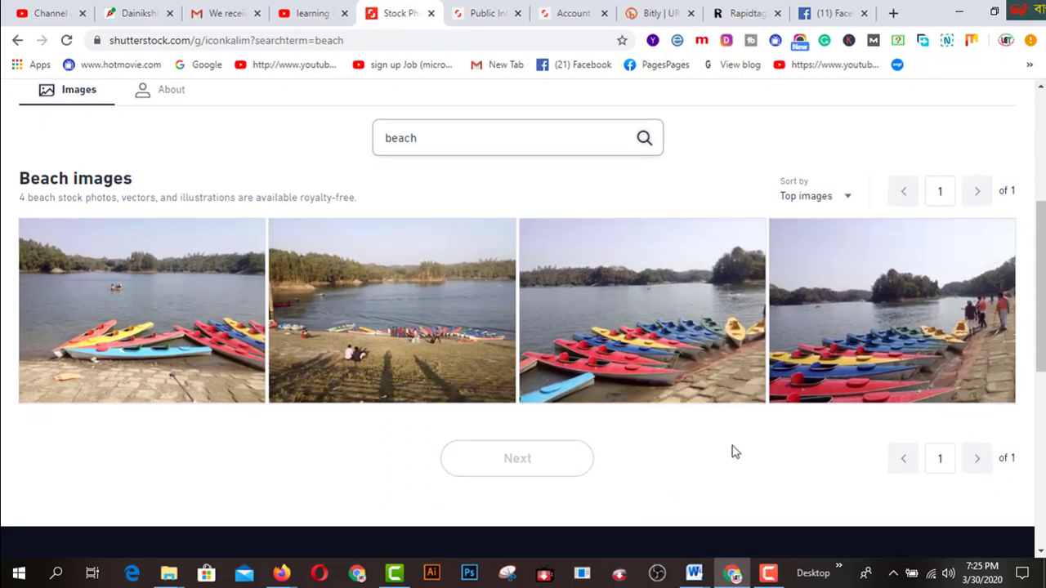
scroll(694, 420, "down", 1)
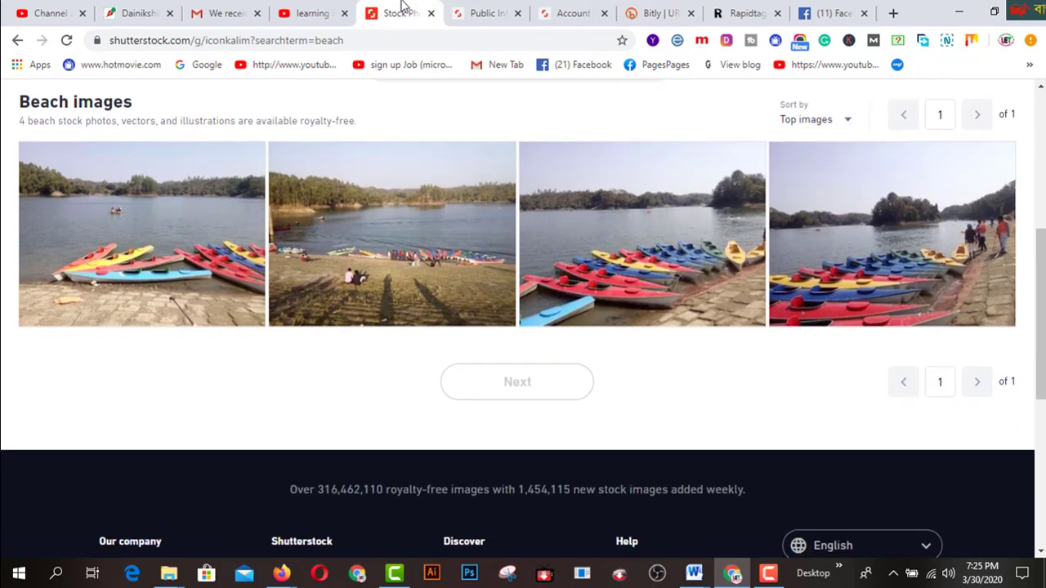
left_click(492, 18)
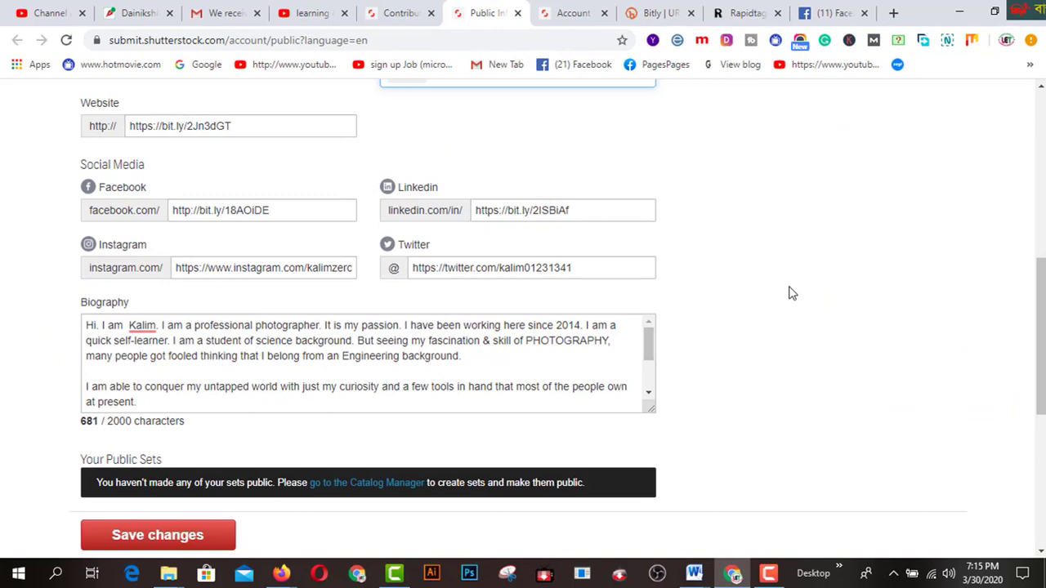
- Review the dashboard: $0.25 unpaid earnings, one download, seven portfolio images
scroll(789, 292, "up", 3)
scroll(701, 363, "up", 3)
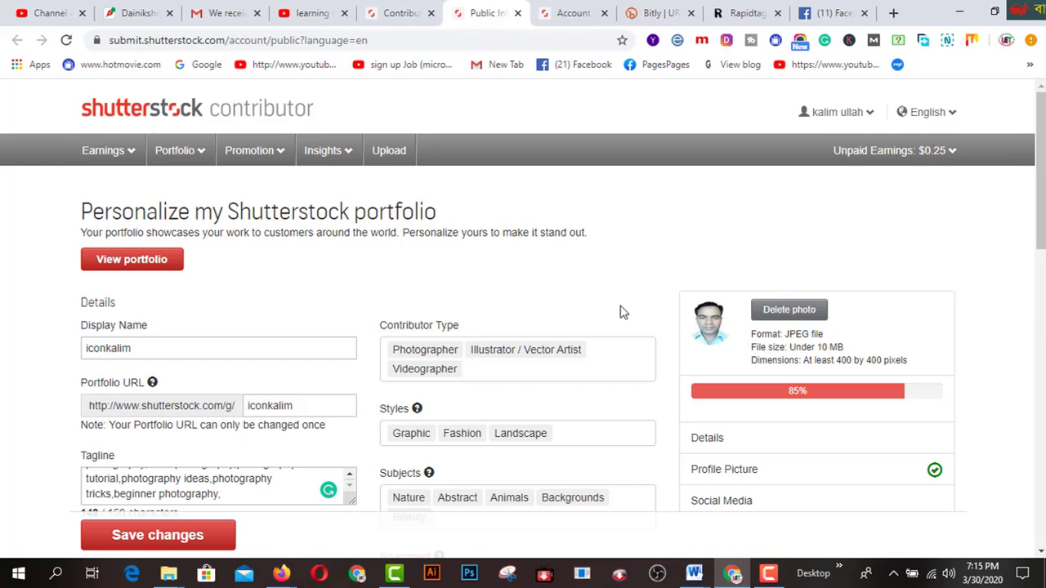
left_click(396, 13)
scroll(581, 422, "down", 3)
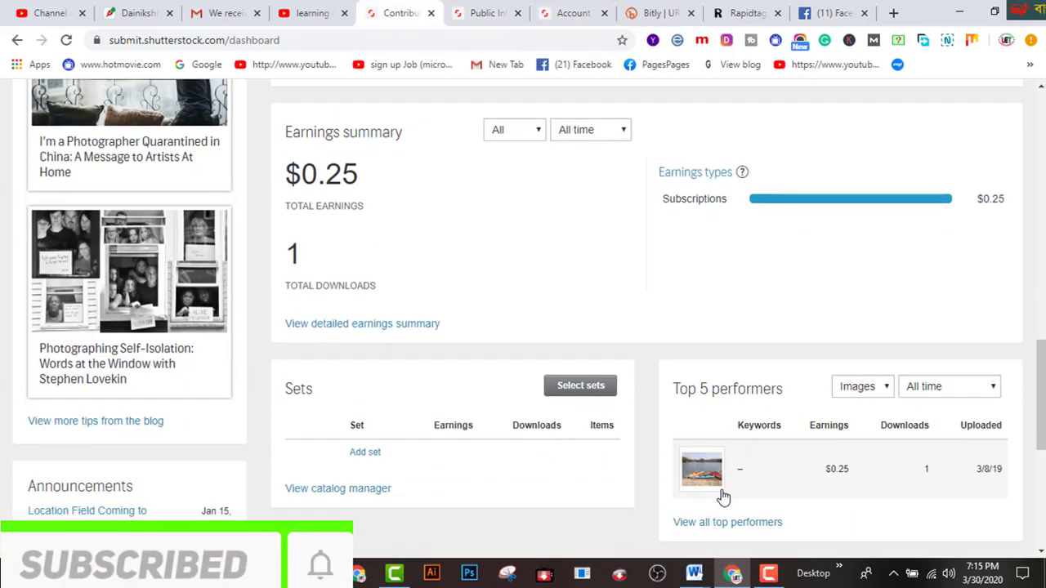
scroll(711, 450, "down", 2)
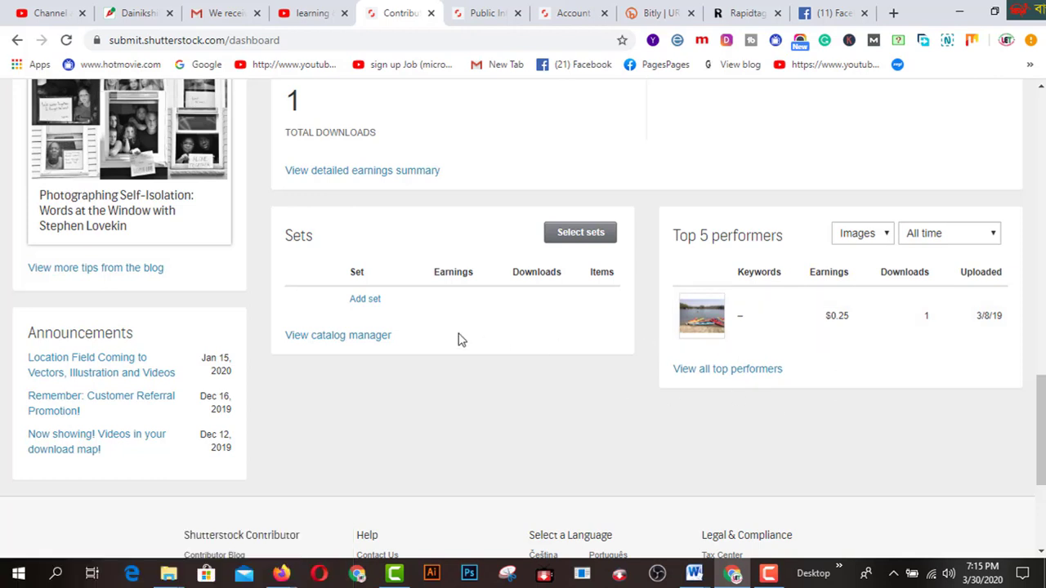
scroll(460, 339, "up", 1)
scroll(460, 339, "up", 2)
scroll(460, 338, "up", 2)
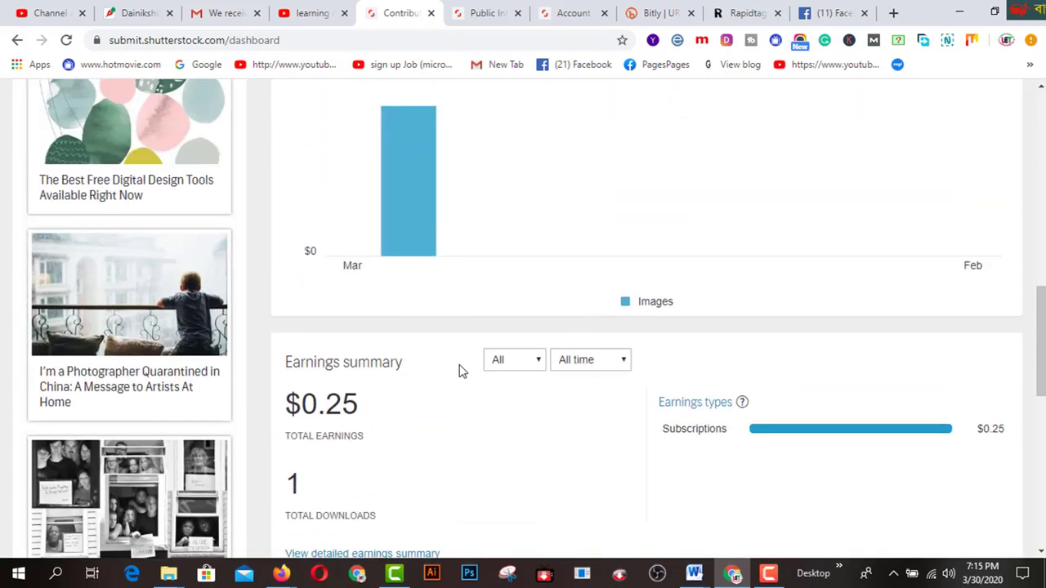
scroll(462, 425, "up", 4)
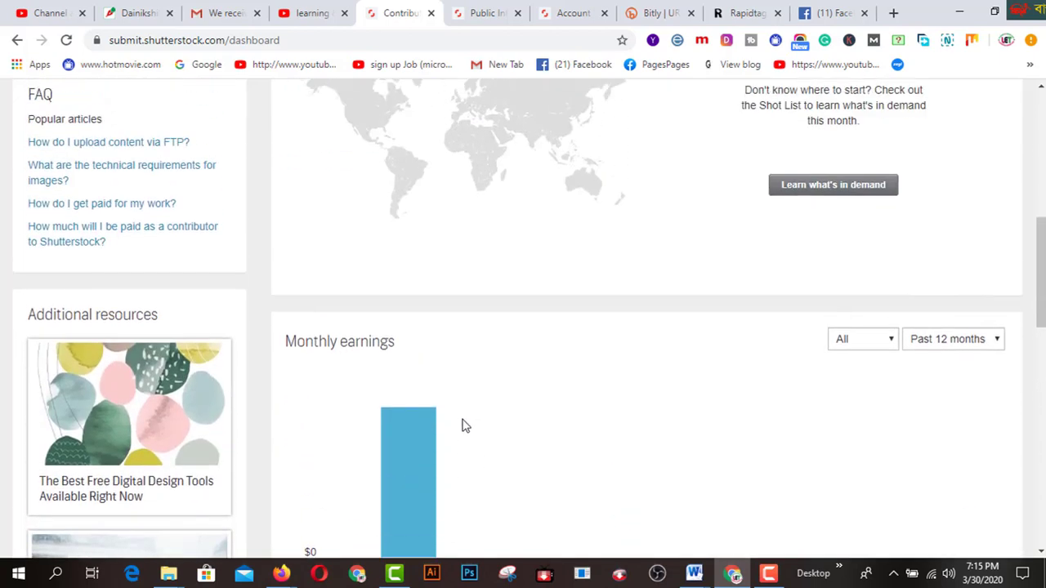
scroll(296, 372, "up", 1)
scroll(297, 372, "up", 4)
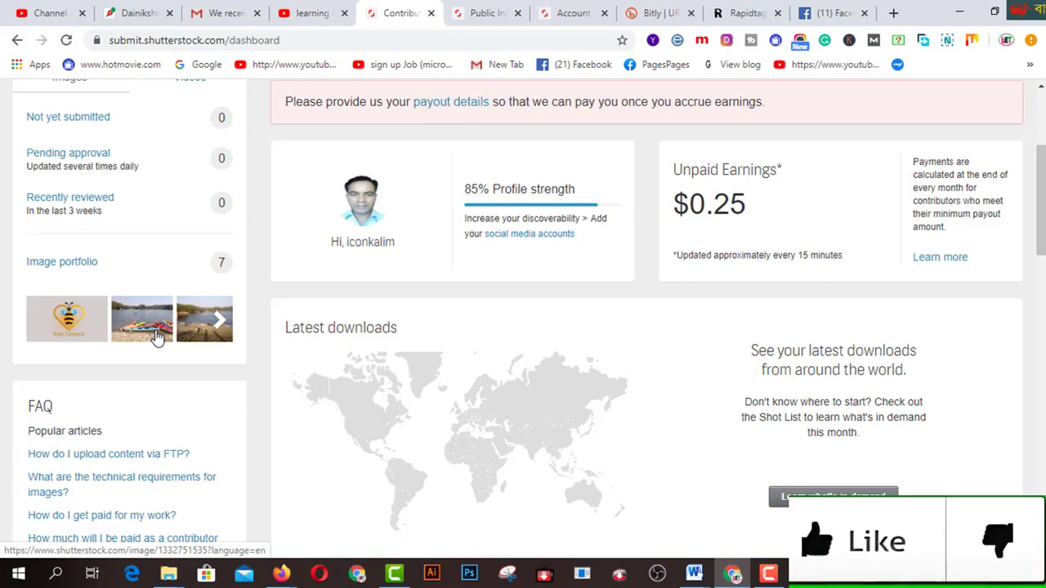
- Advance the Image portfolio carousel twice, then scroll to the top-performing $0.25 image
left_click(216, 323)
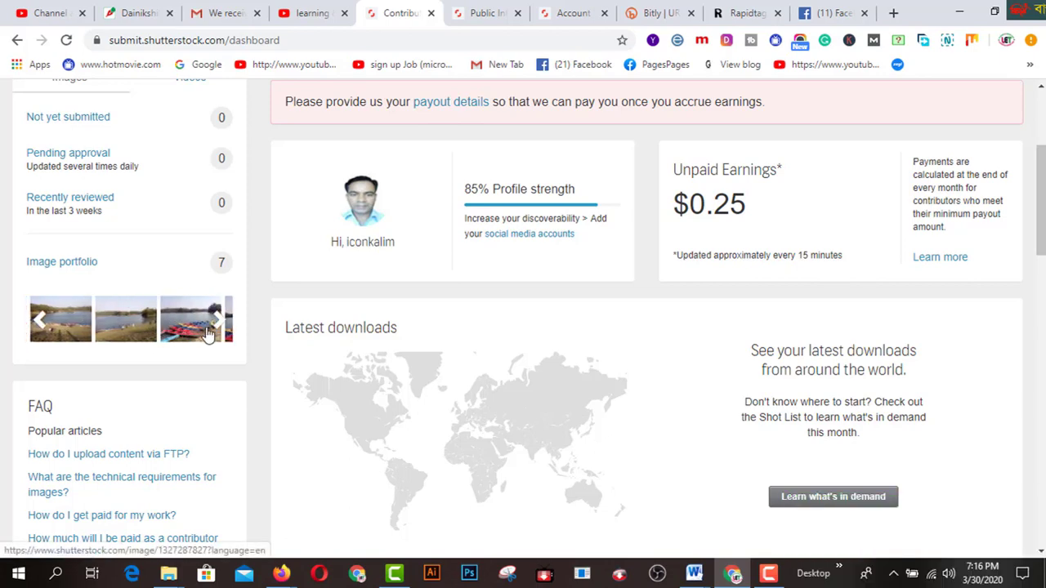
left_click(217, 325)
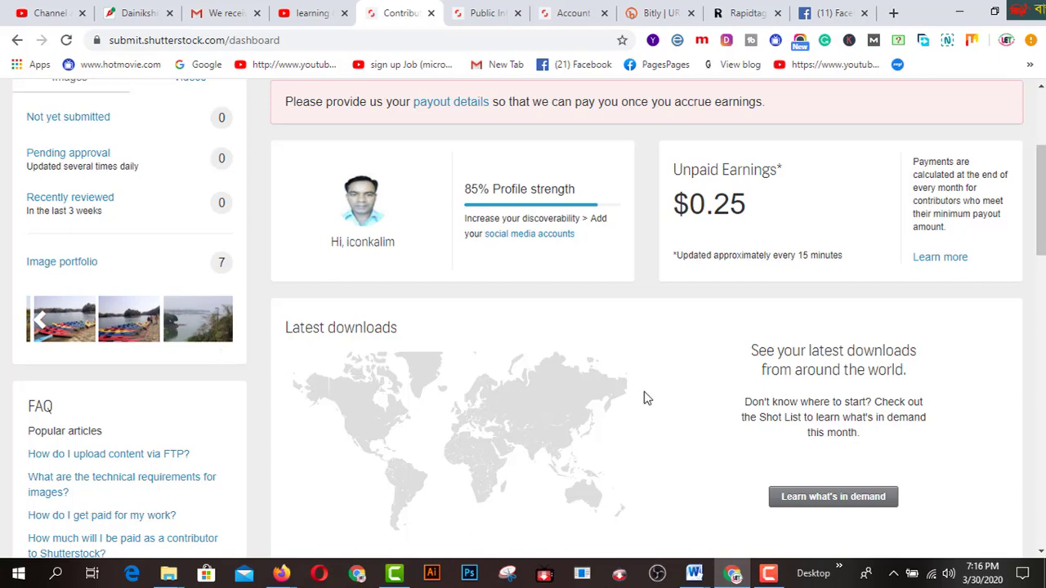
scroll(645, 398, "up", 2)
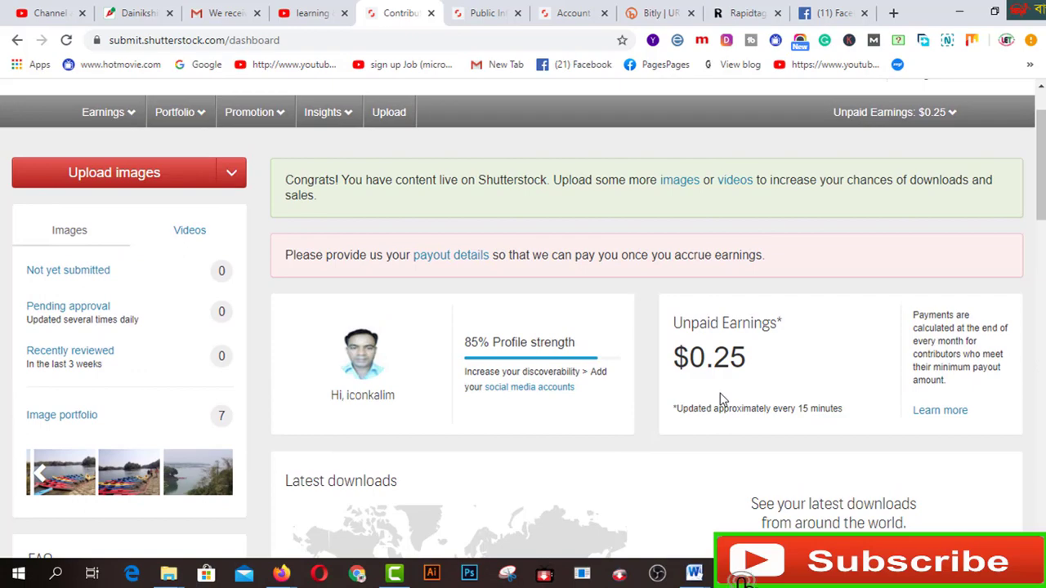
scroll(723, 392, "down", 1)
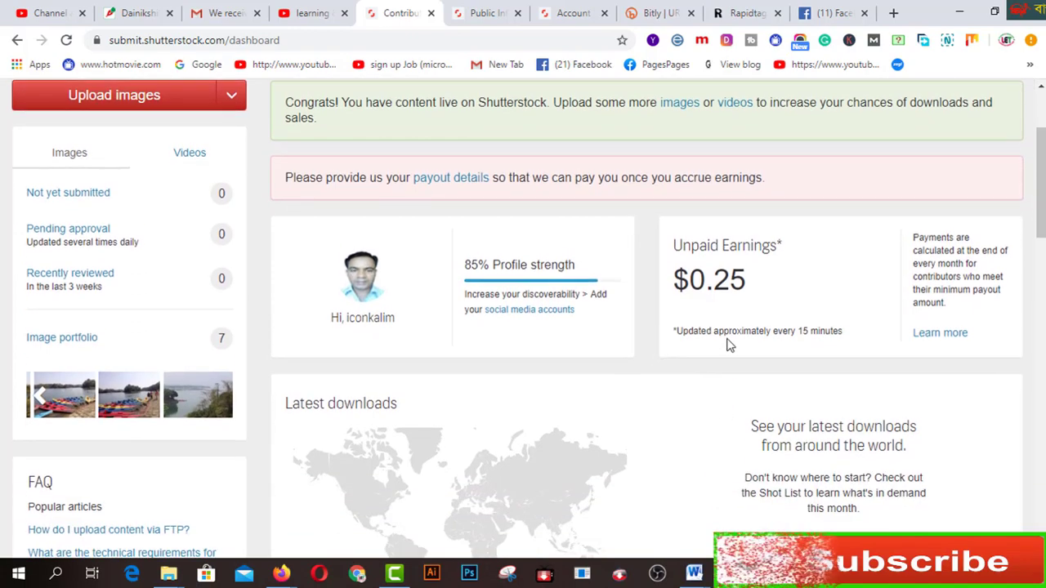
scroll(727, 350, "down", 3)
scroll(729, 348, "down", 1)
scroll(730, 346, "down", 4)
scroll(730, 346, "down", 2)
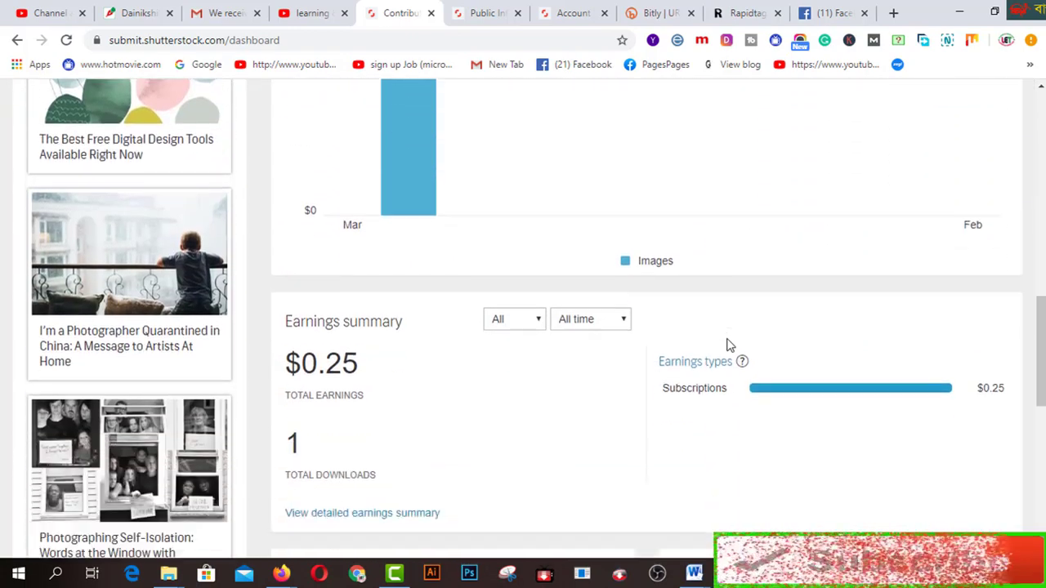
scroll(729, 346, "down", 1)
scroll(730, 346, "down", 2)
scroll(730, 345, "down", 2)
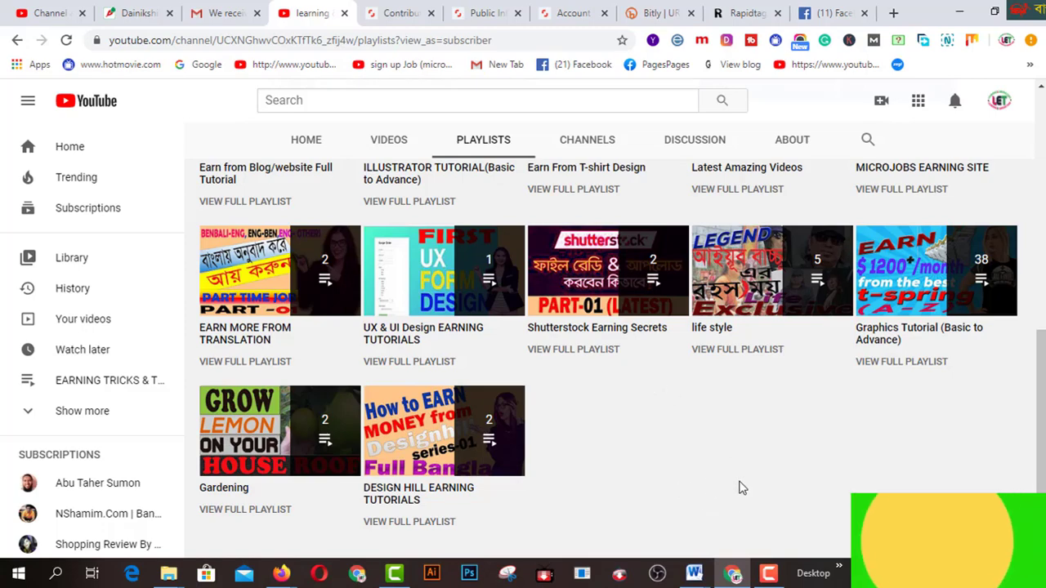
scroll(777, 458, "up", 5)
scroll(817, 425, "up", 5)
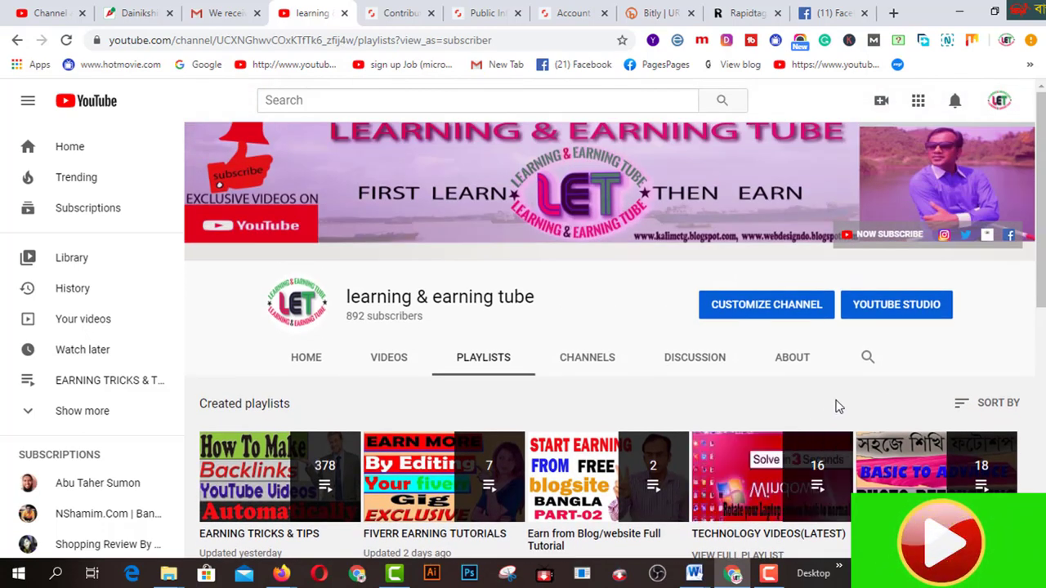